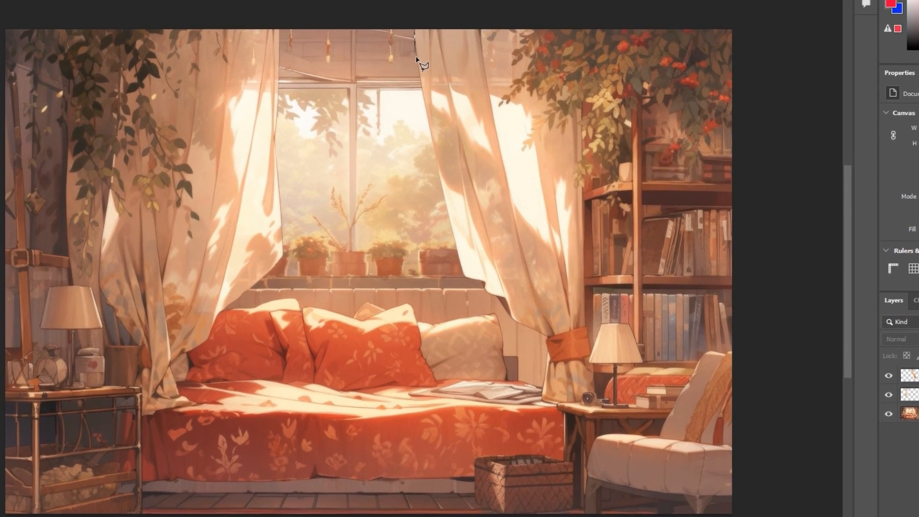
# Start a Polygonal Lasso outline at the top of the right curtain's inner edge
pyautogui.click(416, 57)
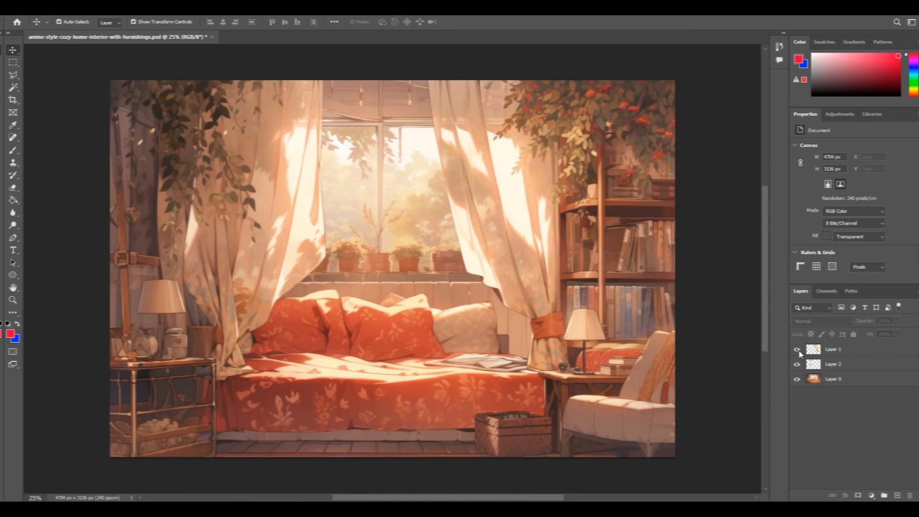
# Test the Layer 1 and Layer 2 curtain cut-outs by shifting each one, undoing the moves, and briefly hiding Layer 0
pyautogui.click(830, 349)
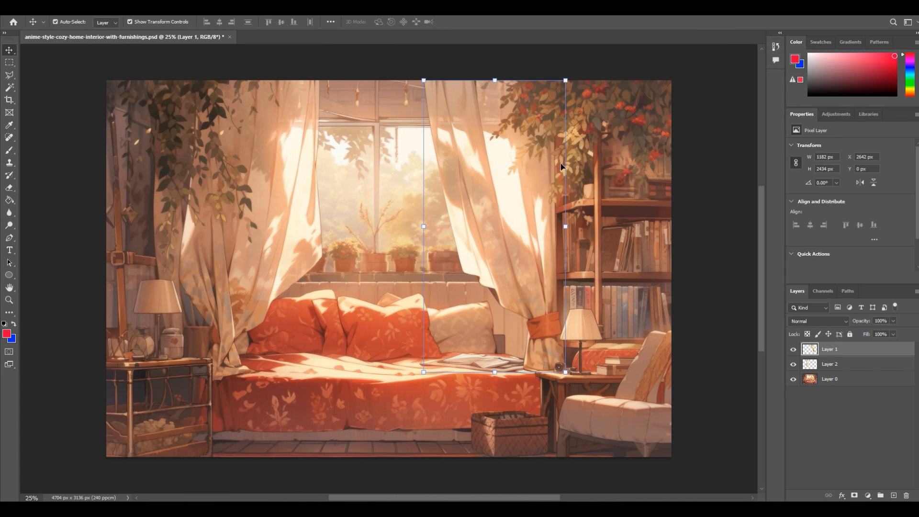
pyautogui.moveTo(493, 203); pyautogui.dragTo(474, 220)
pyautogui.hotkey('ctrl', 'z')
pyautogui.click(847, 365)
pyautogui.moveTo(305, 178); pyautogui.dragTo(416, 190)
pyautogui.hotkey('ctrl', 'z')
pyautogui.moveTo(278, 162); pyautogui.dragTo(404, 186)
pyautogui.hotkey('ctrl', 'z')
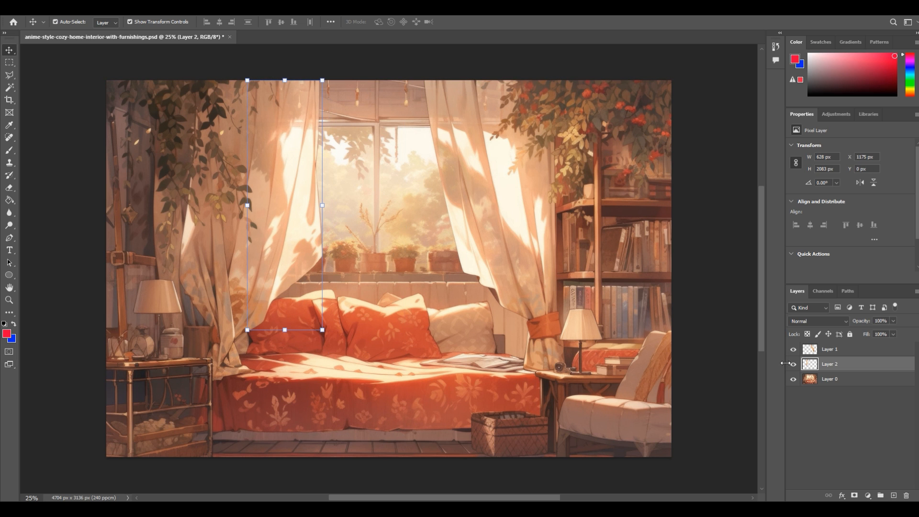
pyautogui.click(793, 380)
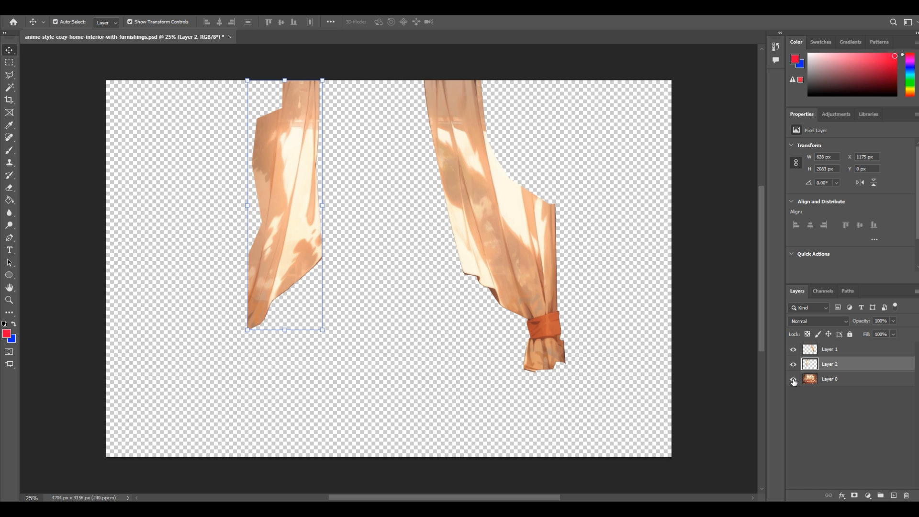
pyautogui.click(793, 379)
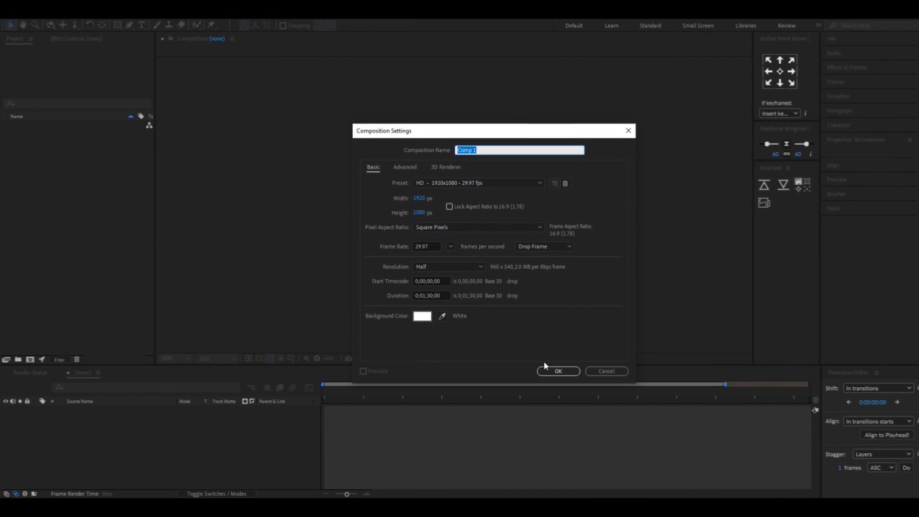
# In After Effects, create an HD 1920x1080 29.97 fps composition and import the furnishings PSD as a composition with editable layer styles
pyautogui.click(559, 370)
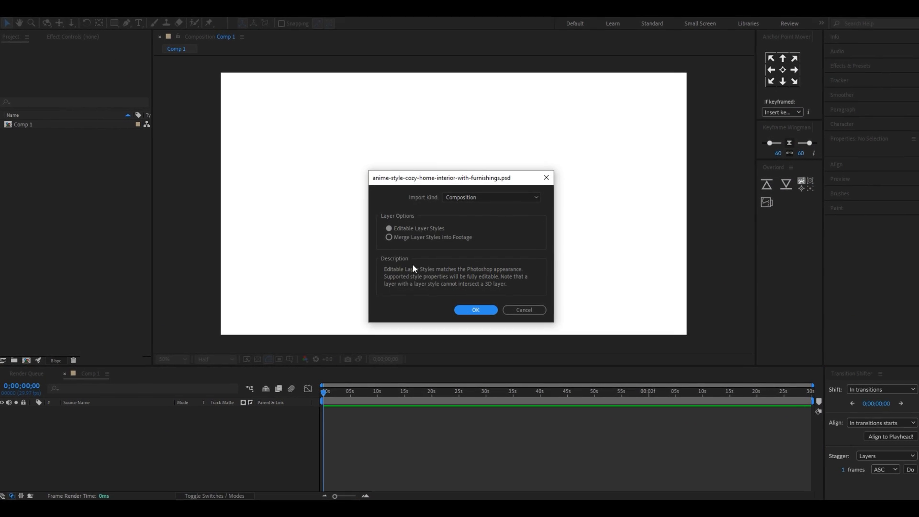
pyautogui.click(409, 229)
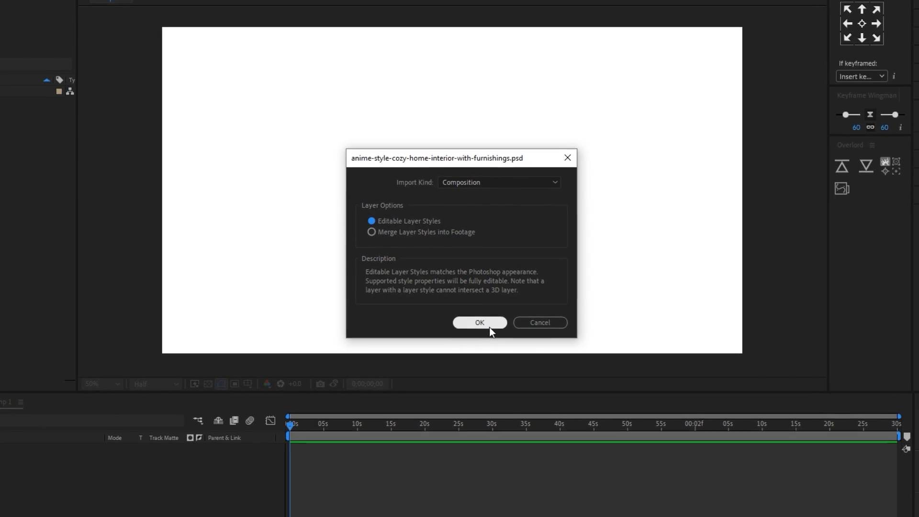
pyautogui.click(489, 320)
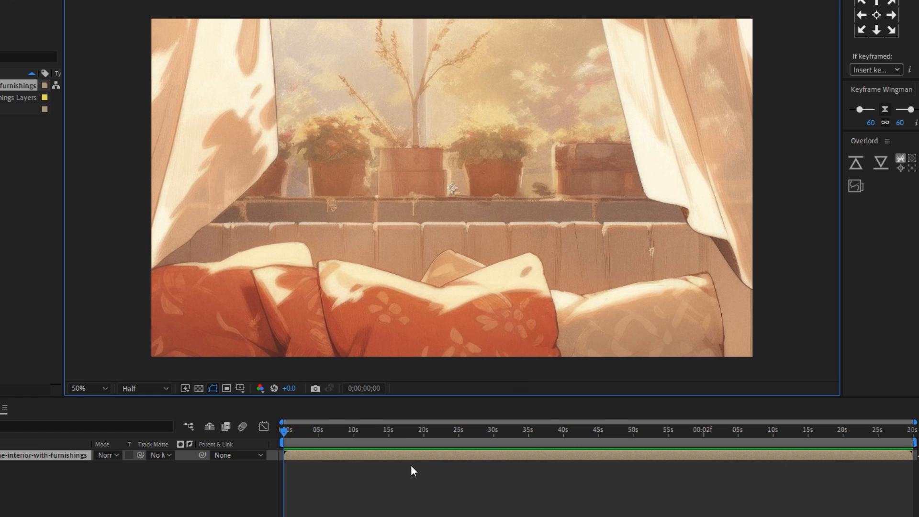
# Scale the imported room artwork layer in Comp 1 to fit the composition width
pyautogui.rightClick(363, 457)
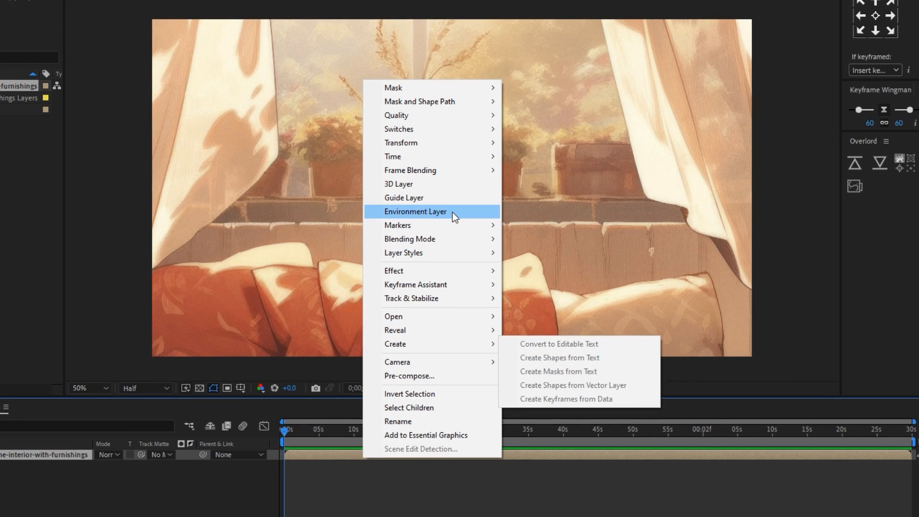
pyautogui.moveTo(458, 141)
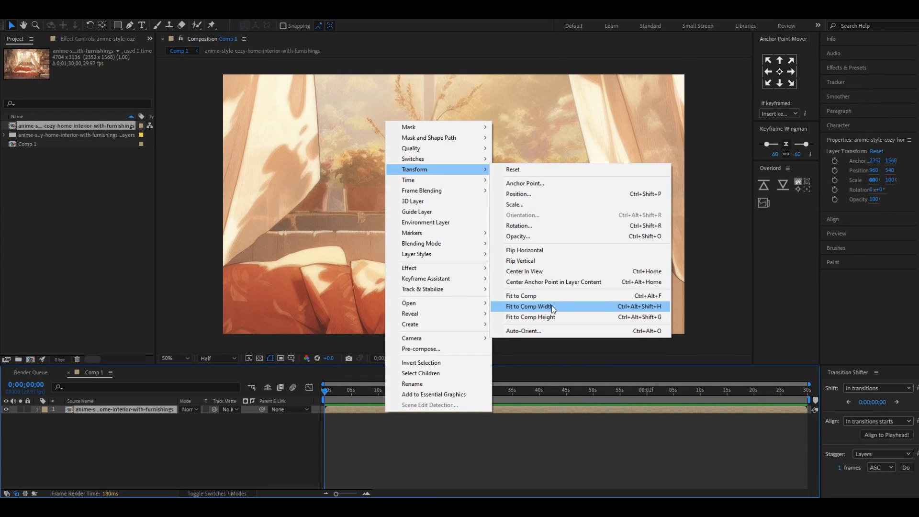
pyautogui.click(551, 307)
pyautogui.click(395, 427)
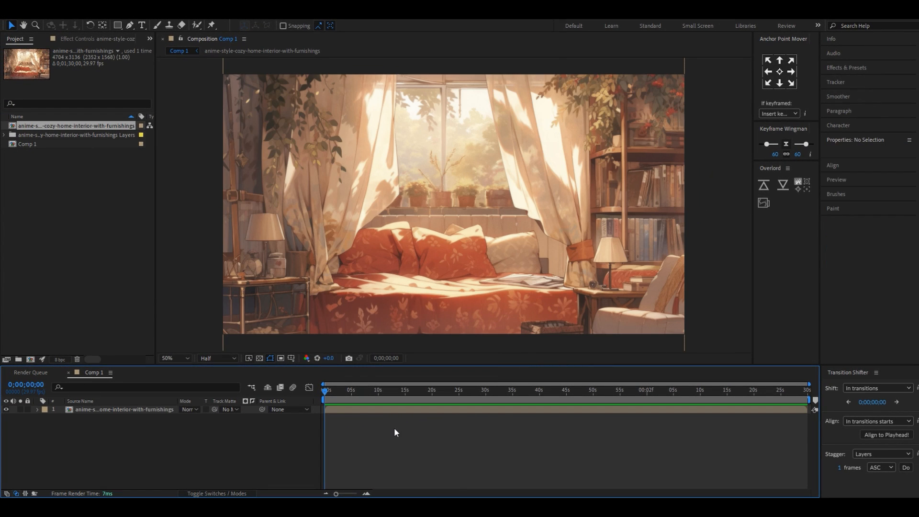
# Open the nested room artwork composition and fit the whole image in the viewer
pyautogui.click(352, 409)
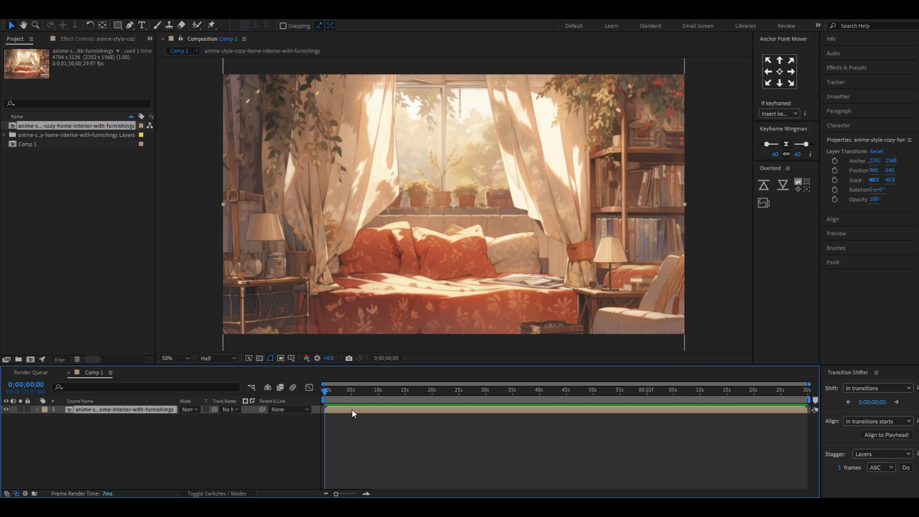
pyautogui.doubleClick(346, 410)
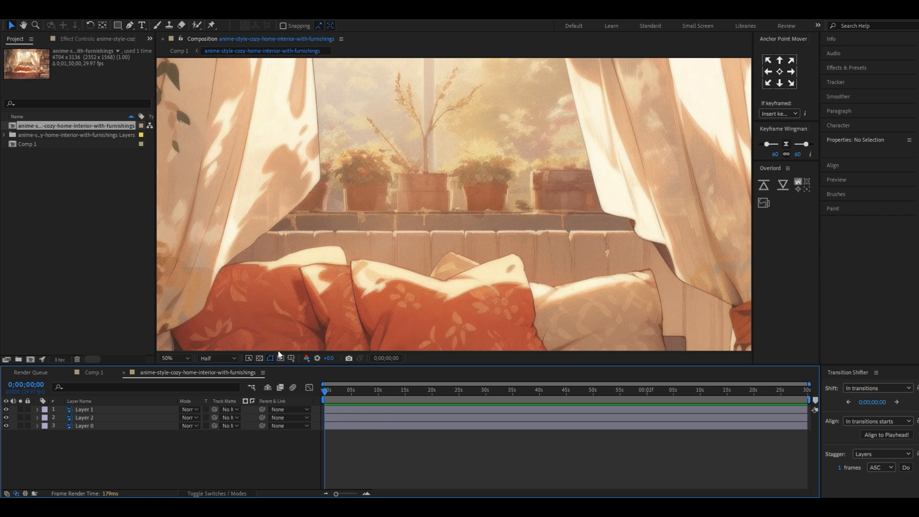
pyautogui.click(168, 359)
pyautogui.click(189, 187)
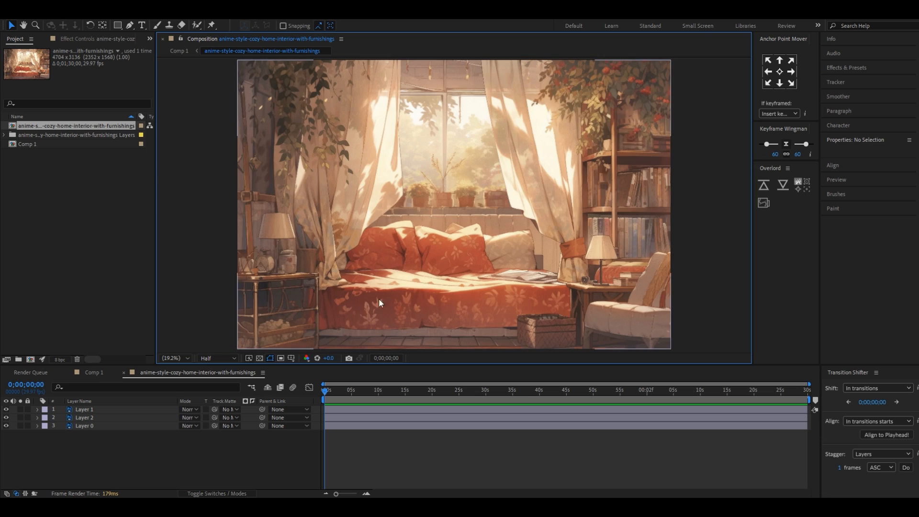
# Try moving the Layer 1 curtain and the Layer 0 background to check their separation, undoing the moves
pyautogui.click(346, 412)
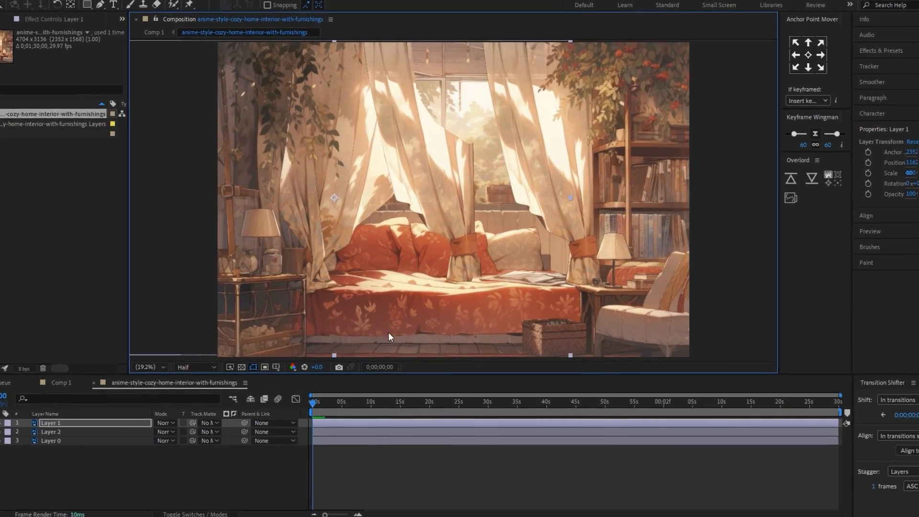
pyautogui.hotkey('ctrl', 'z')
pyautogui.click(337, 432)
pyautogui.moveTo(426, 275); pyautogui.dragTo(530, 230)
pyautogui.click(369, 470)
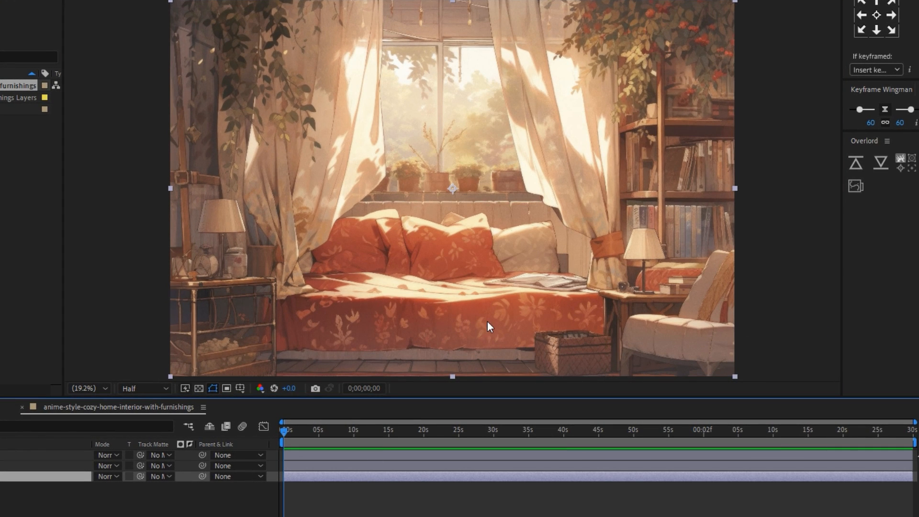
pyautogui.press('space')
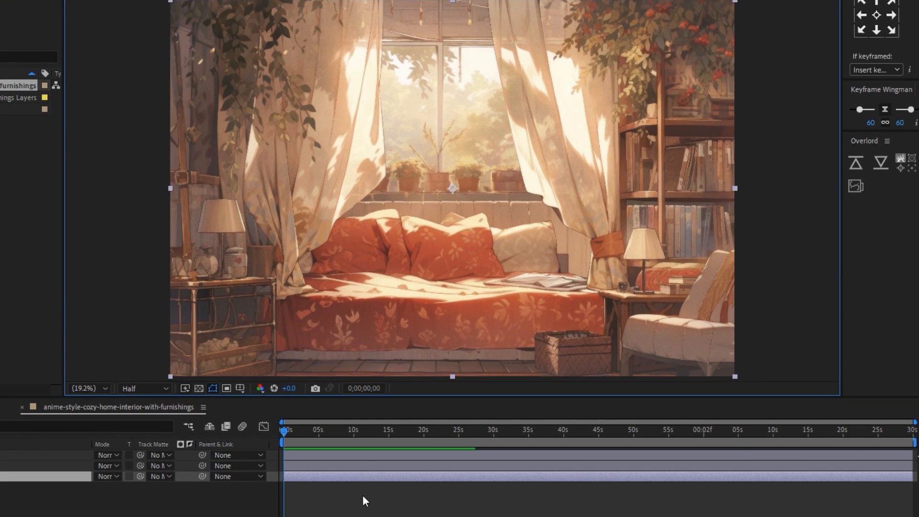
pyautogui.click(356, 505)
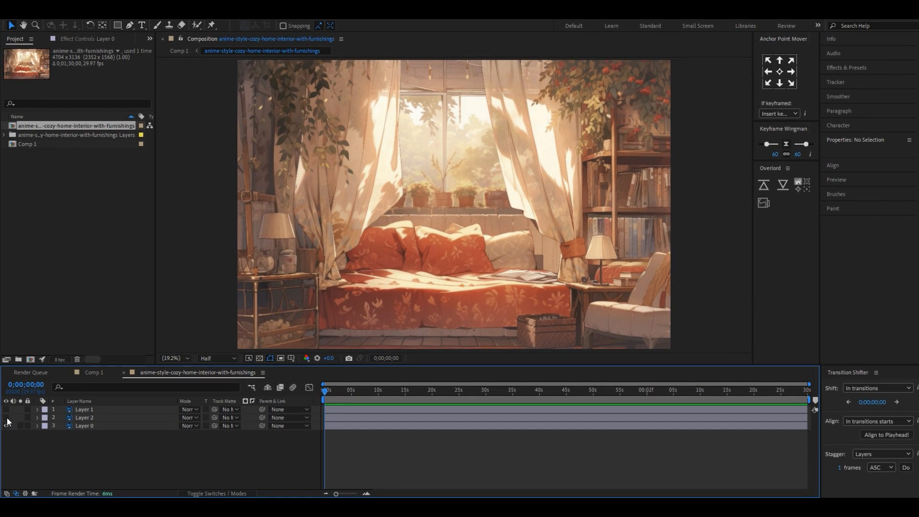
# Duplicate the Layer 0 background and hide the duplicate
pyautogui.click(349, 426)
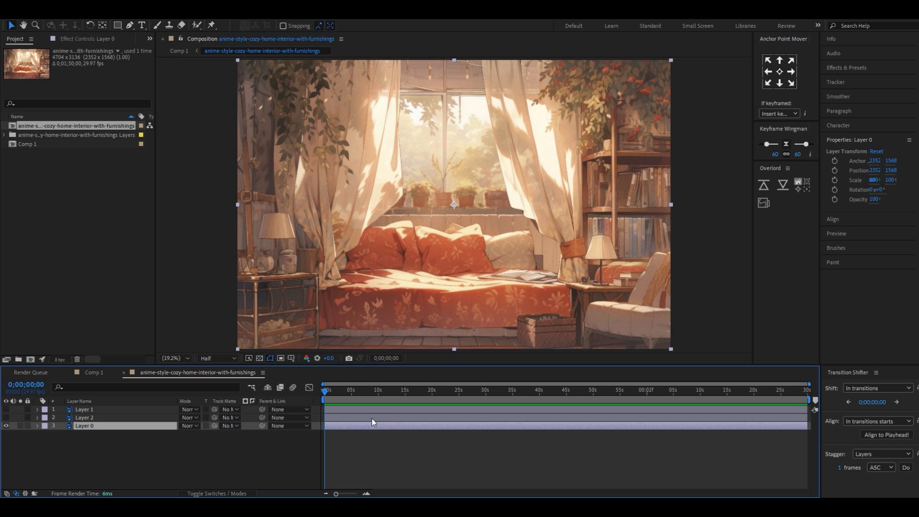
pyautogui.click(133, 447)
pyautogui.click(98, 427)
pyautogui.hotkey('ctrl', 'd')
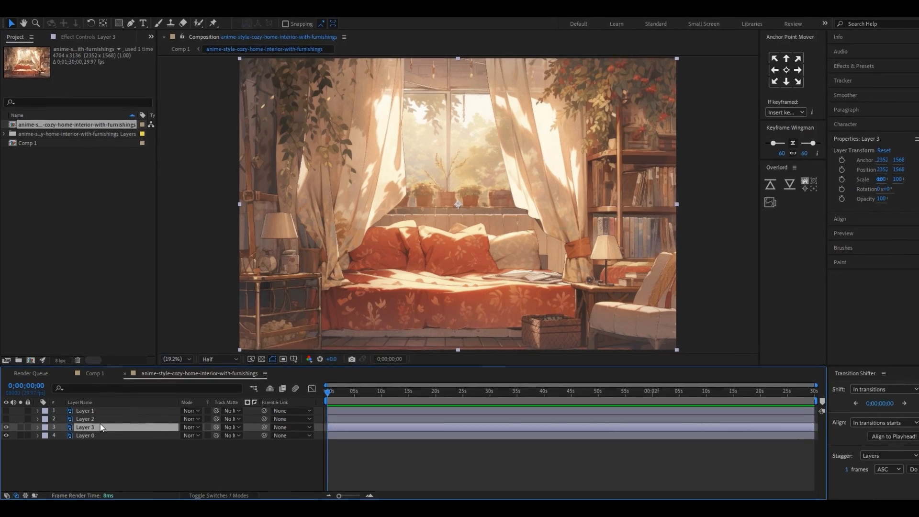
pyautogui.click(6, 427)
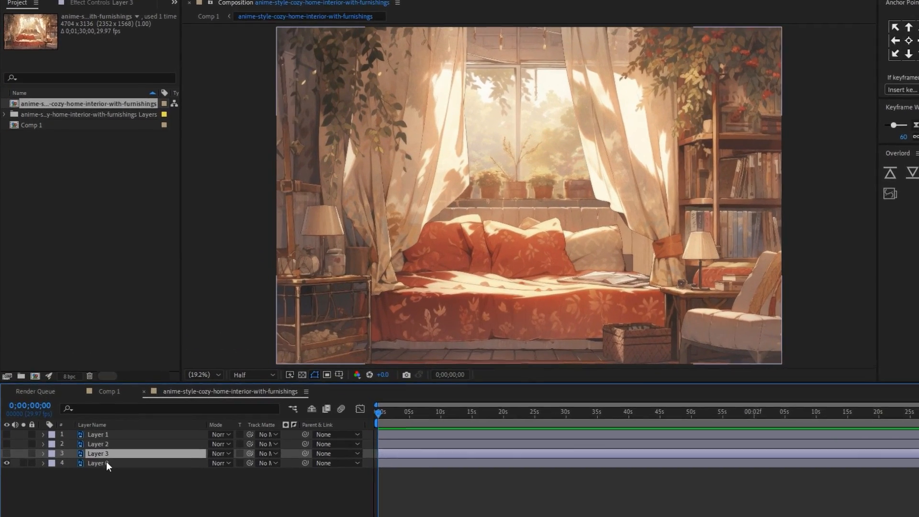
# Mask Layer 0 to a tall rectangular strip of the window beside the left curtain, from the sill to the image top
pyautogui.click(106, 463)
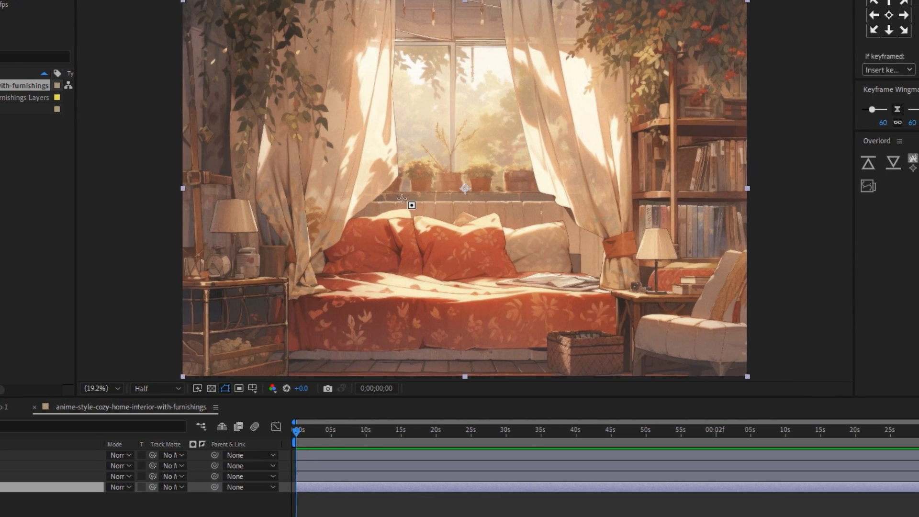
pyautogui.moveTo(401, 201); pyautogui.dragTo(437, 40)
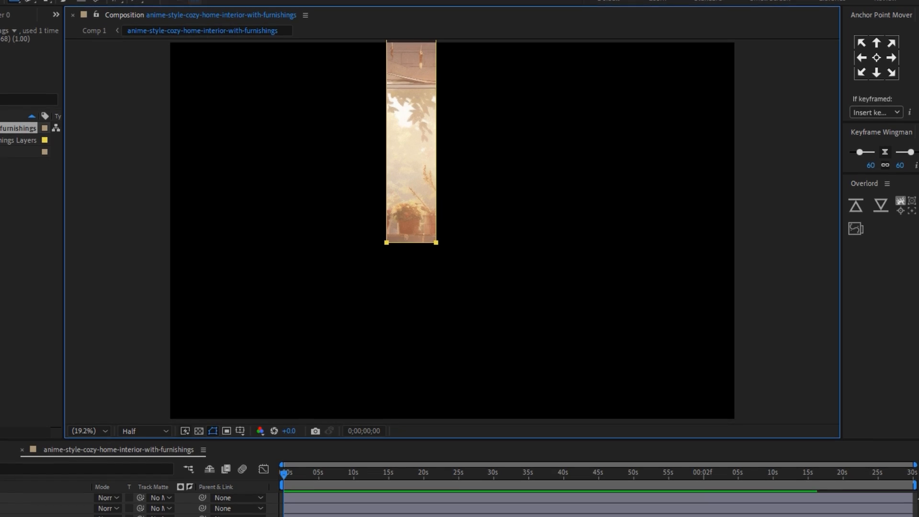
pyautogui.click(431, 516)
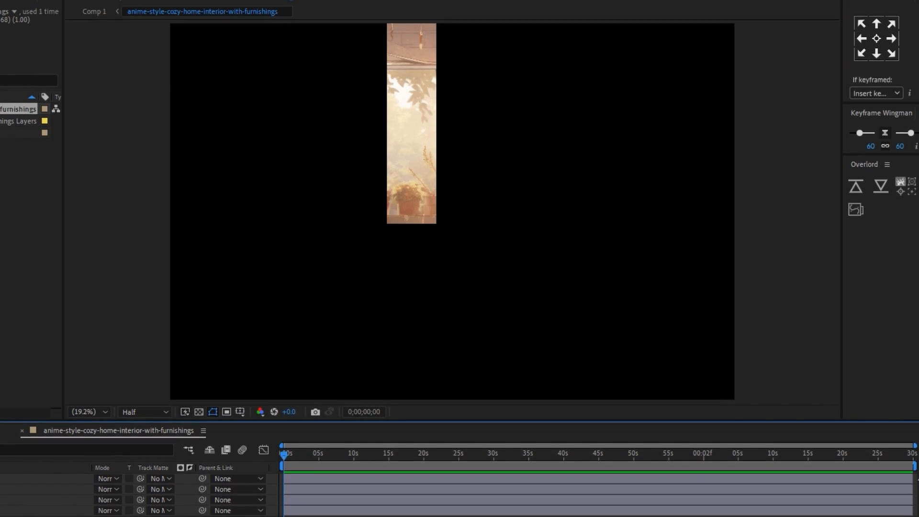
# Shift the masked window strip behind the left curtain, place Layer 0 above Layer 3, and align it with the background
pyautogui.click(2, 492)
pyautogui.moveTo(423, 180); pyautogui.dragTo(386, 181)
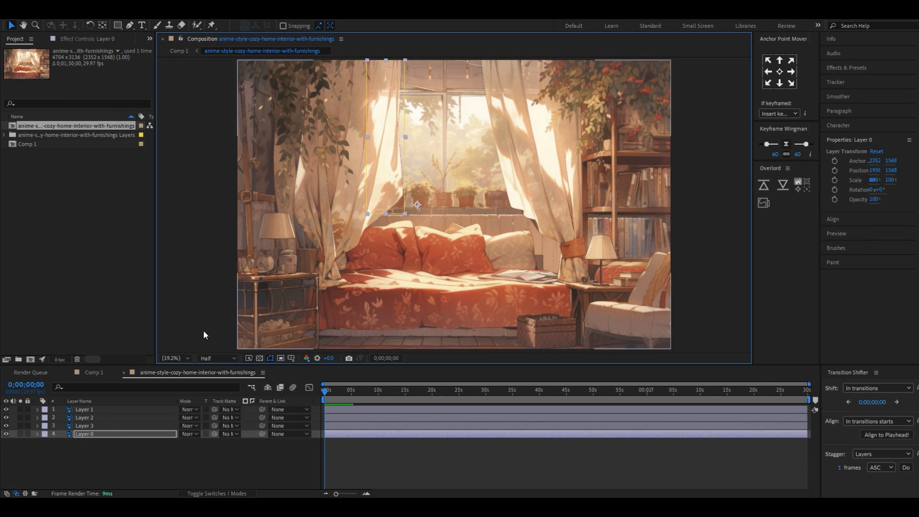
pyautogui.moveTo(90, 433); pyautogui.dragTo(87, 424)
pyautogui.moveTo(393, 196); pyautogui.dragTo(392, 190)
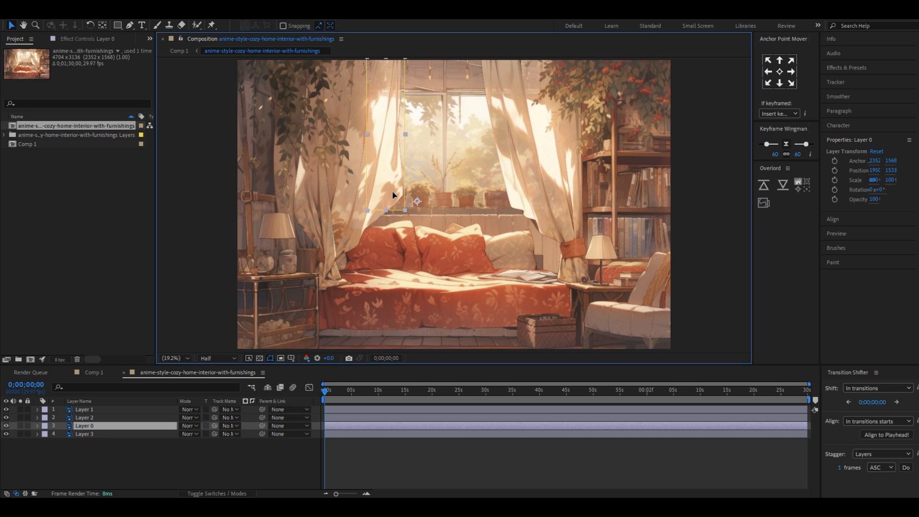
# Duplicate the full background layer, Layer 3, and rename the bottommost copy bg
pyautogui.click(94, 436)
pyautogui.hotkey('ctrl', 'd')
pyautogui.click(105, 452)
pyautogui.click(89, 436)
pyautogui.click(88, 443)
pyautogui.rightClick(88, 444)
pyautogui.click(128, 413)
pyautogui.write('bg')
pyautogui.click(103, 458)
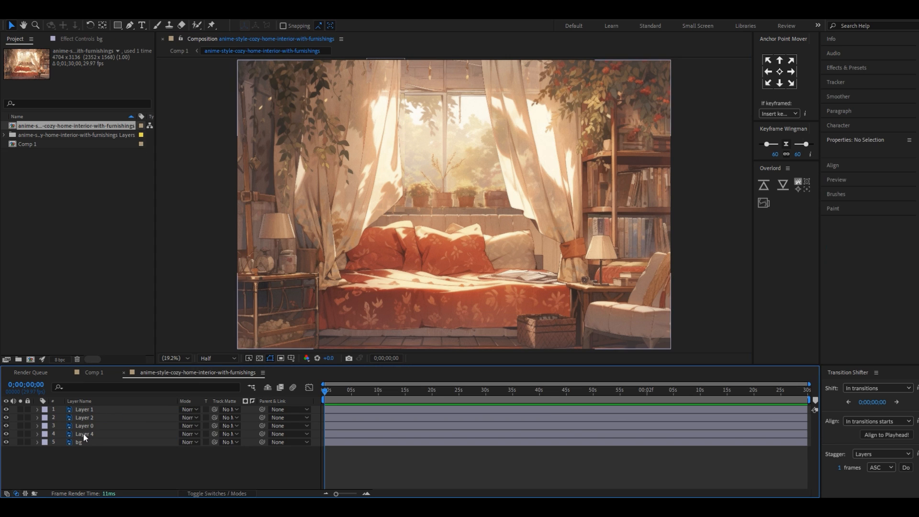
# Mask a rectangular window strip from Layer 4 to fill behind the right curtain, checking the patches by toggling Layer 2's visibility
pyautogui.click(83, 434)
pyautogui.click(119, 25)
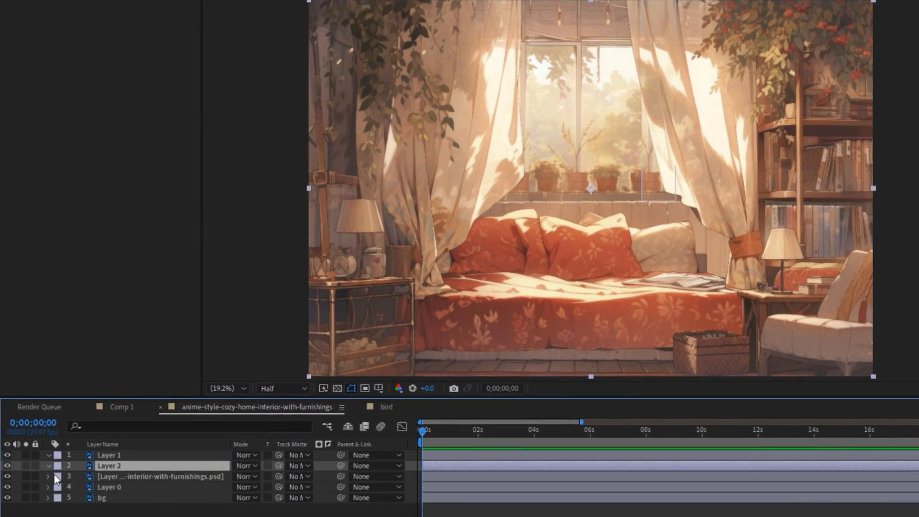
pyautogui.click(65, 462)
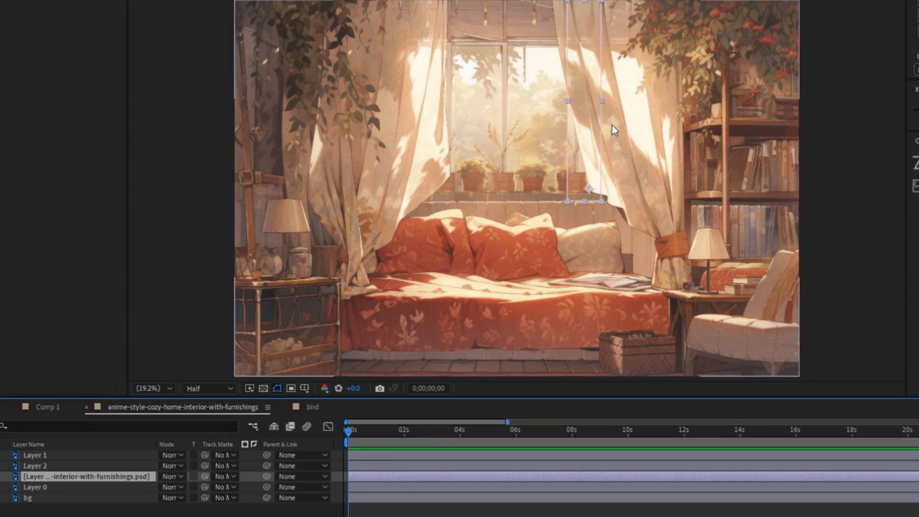
# Place Puppet pins along the right curtain on Layer 1 and pull its lower inner corner pin toward the window
pyautogui.click(401, 455)
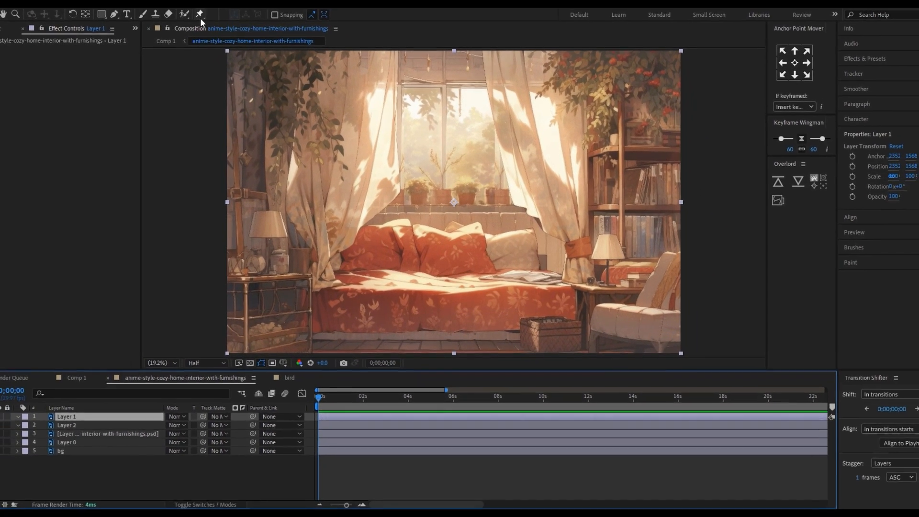
pyautogui.click(200, 14)
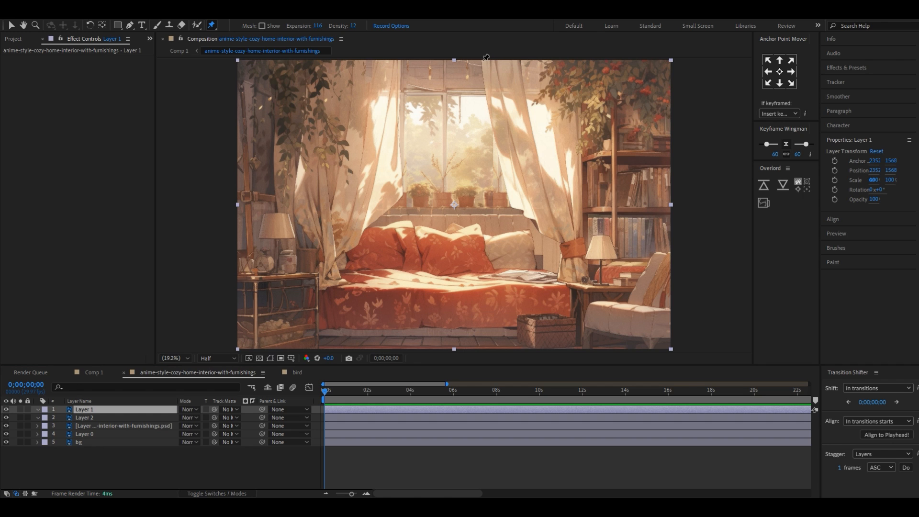
pyautogui.click(485, 60)
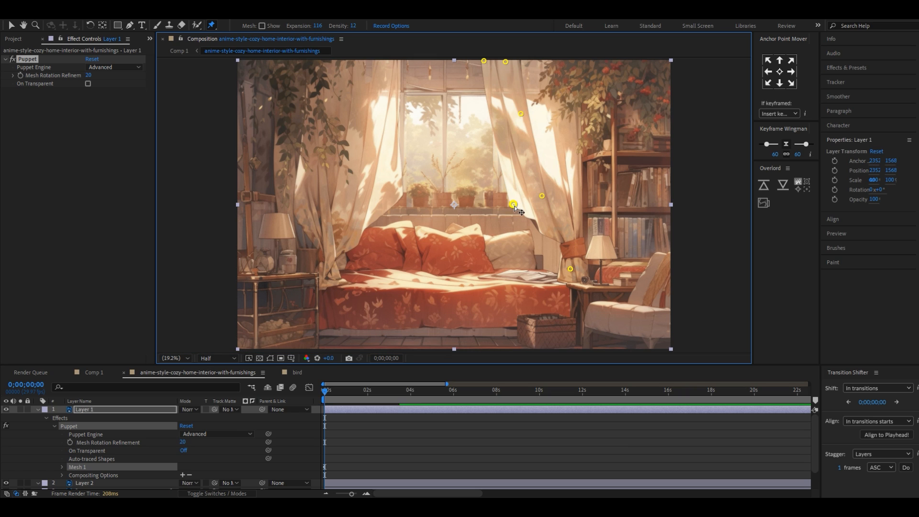
pyautogui.moveTo(513, 205)
pyautogui.mouseDown()
pyautogui.moveTo(526, 203)
pyautogui.moveTo(508, 207)
pyautogui.mouseUp()
pyautogui.moveTo(515, 207)
pyautogui.mouseDown()
pyautogui.moveTo(496, 212)
pyautogui.moveTo(523, 209)
pyautogui.moveTo(488, 208)
pyautogui.moveTo(515, 206)
pyautogui.moveTo(503, 211)
pyautogui.mouseUp()
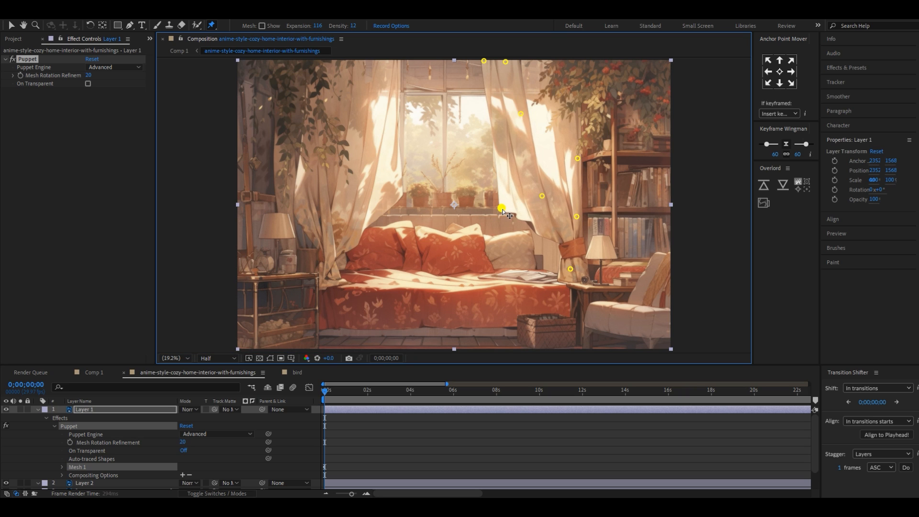
# Place Puppet pins along the left curtain on Layer 2 and pull its lower inner corner pin slightly
pyautogui.click(39, 410)
pyautogui.click(93, 419)
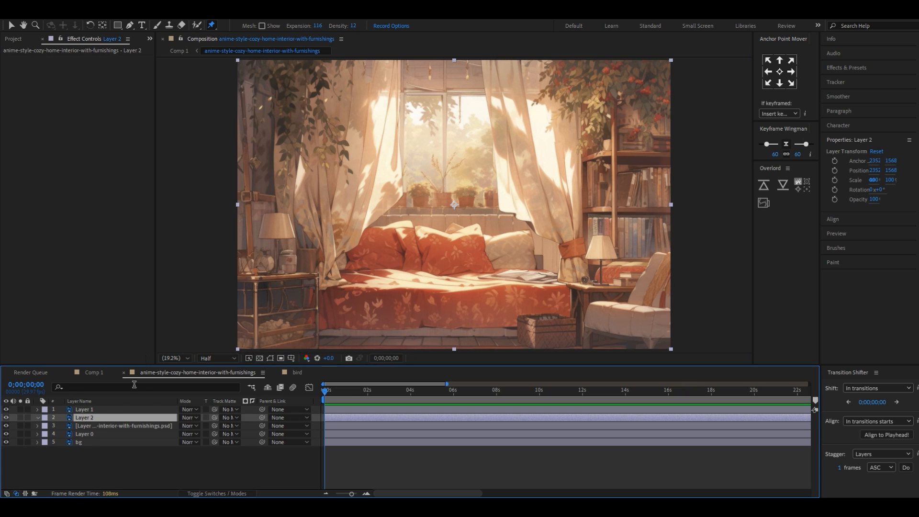
pyautogui.click(7, 418)
pyautogui.click(375, 61)
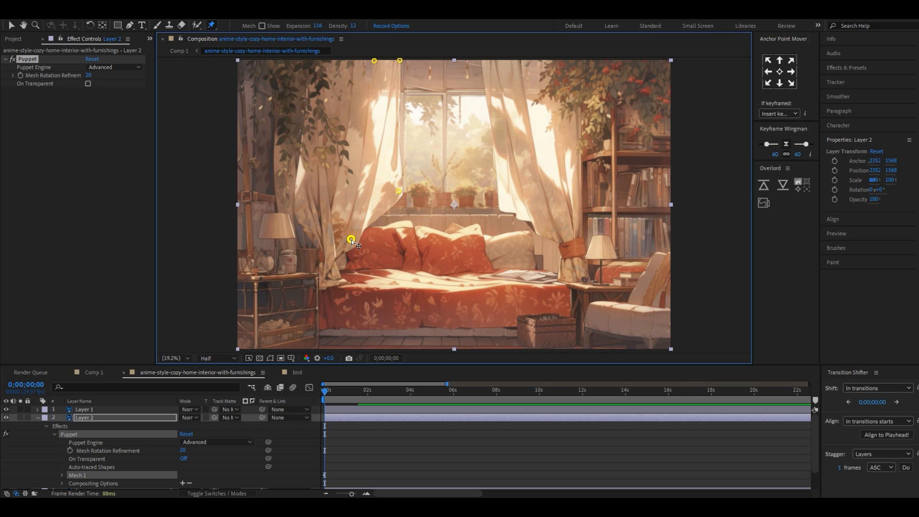
pyautogui.moveTo(396, 196)
pyautogui.mouseDown()
pyautogui.moveTo(382, 191)
pyautogui.moveTo(426, 196)
pyautogui.moveTo(398, 201)
pyautogui.mouseUp()
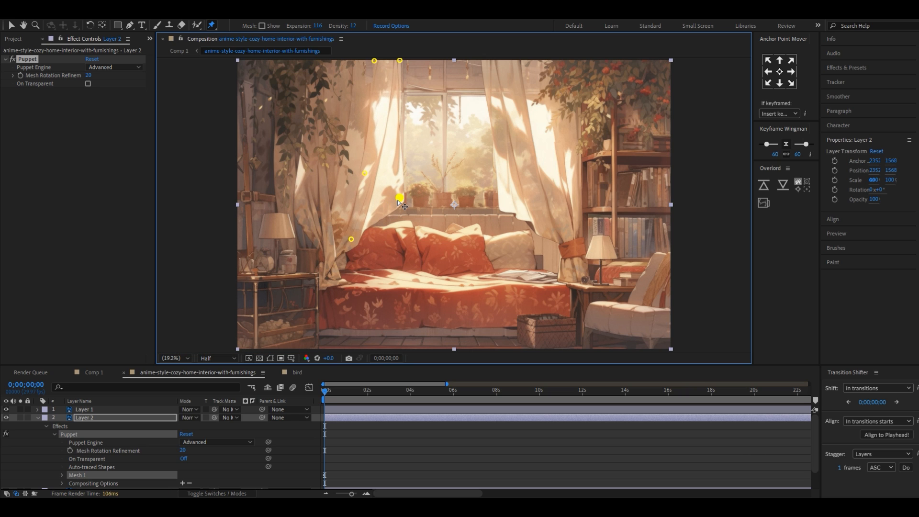
pyautogui.click(38, 418)
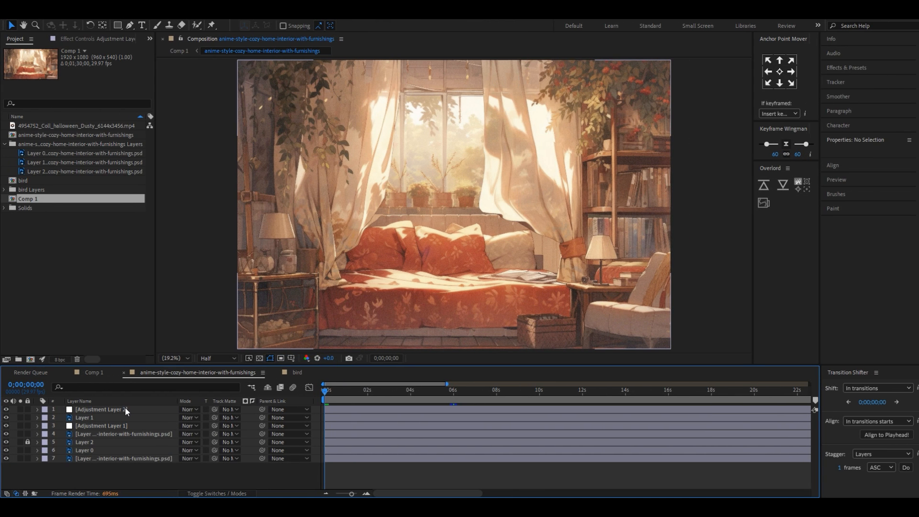
# Show Adjustment Layer 2's Add Grain settings and look up the effect by searching for "add gr"
pyautogui.click(127, 412)
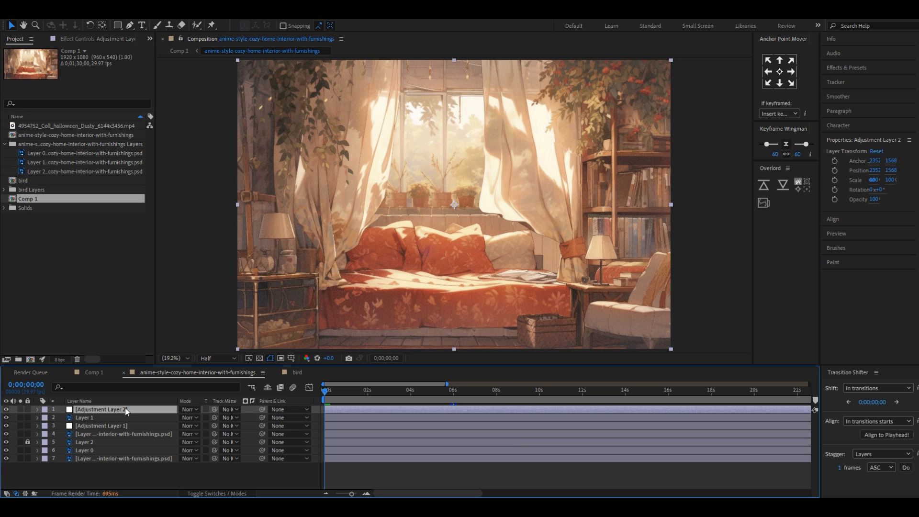
pyautogui.press('F3')
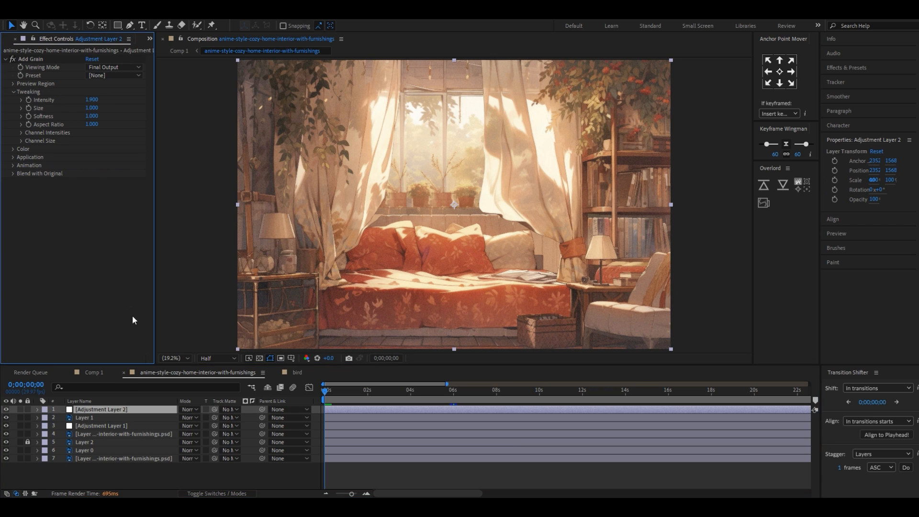
pyautogui.click(852, 69)
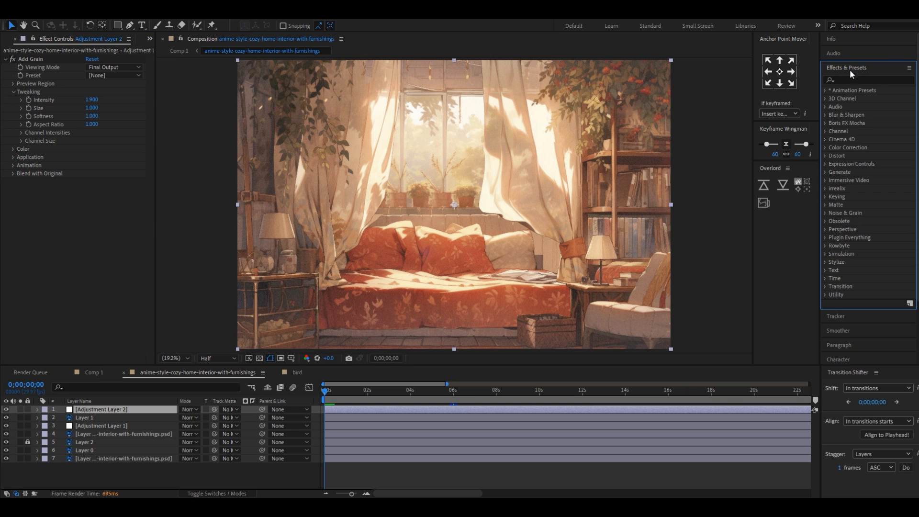
pyautogui.click(853, 80)
pyautogui.write('add gr')
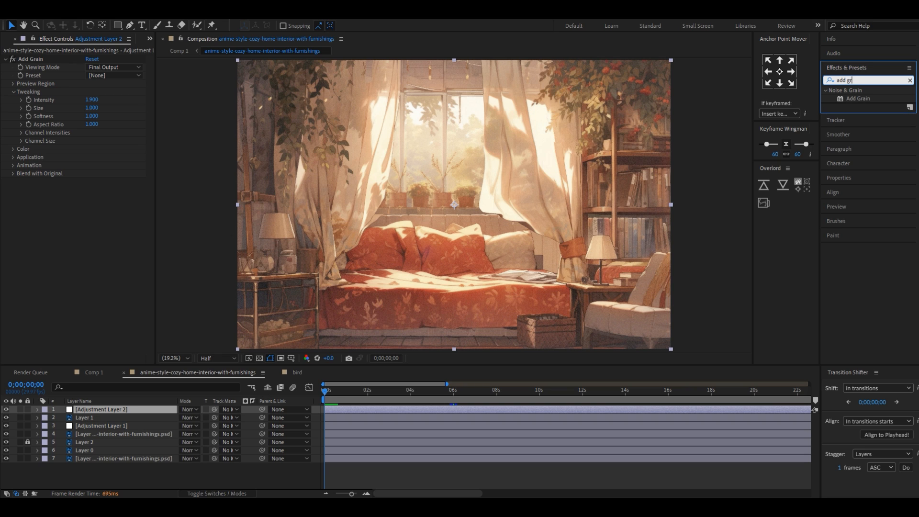
pyautogui.click(859, 98)
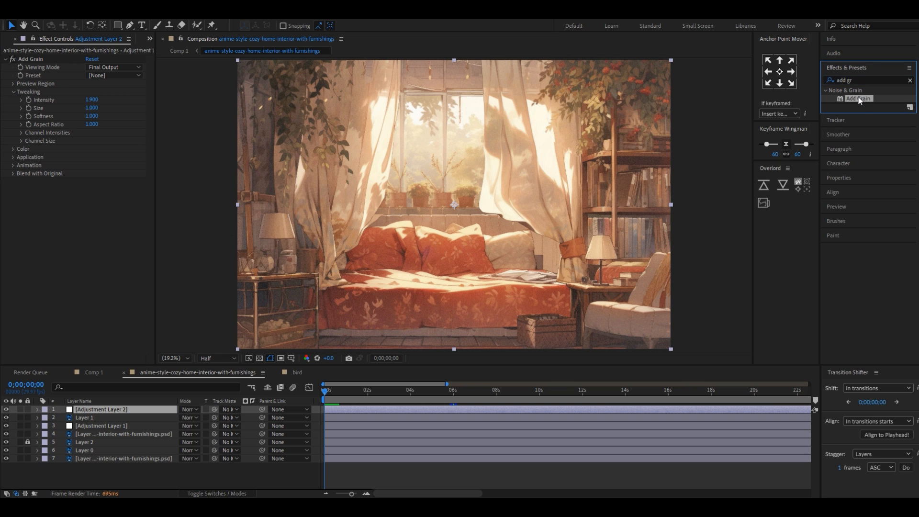
pyautogui.click(87, 203)
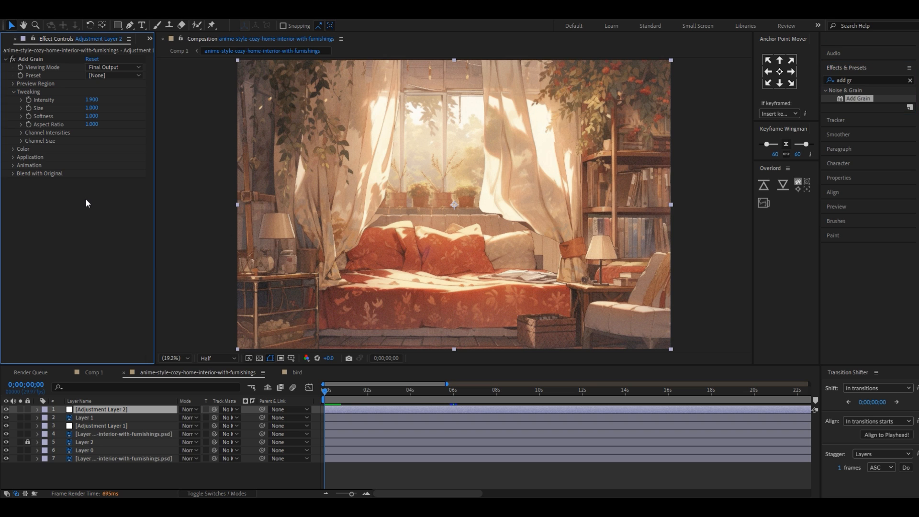
pyautogui.moveTo(327, 394)
pyautogui.mouseDown()
pyautogui.moveTo(361, 396)
pyautogui.moveTo(330, 397)
pyautogui.mouseUp()
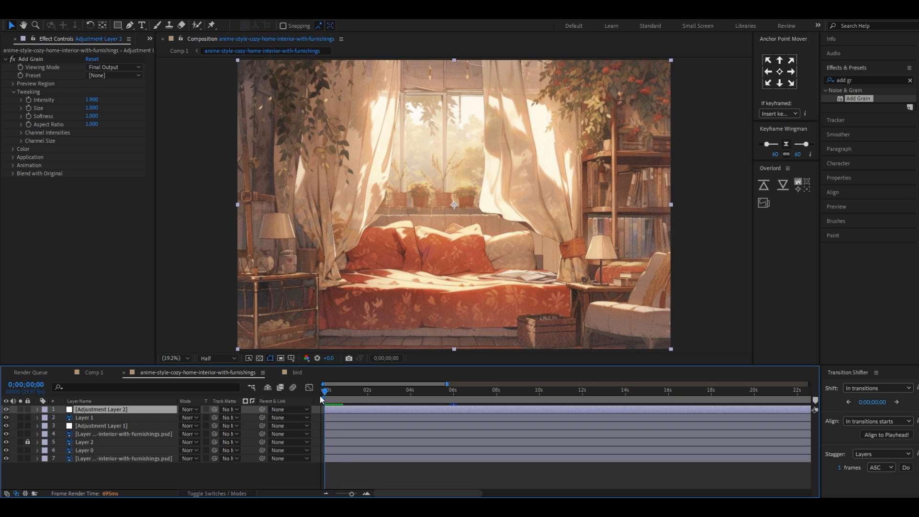
pyautogui.click(355, 473)
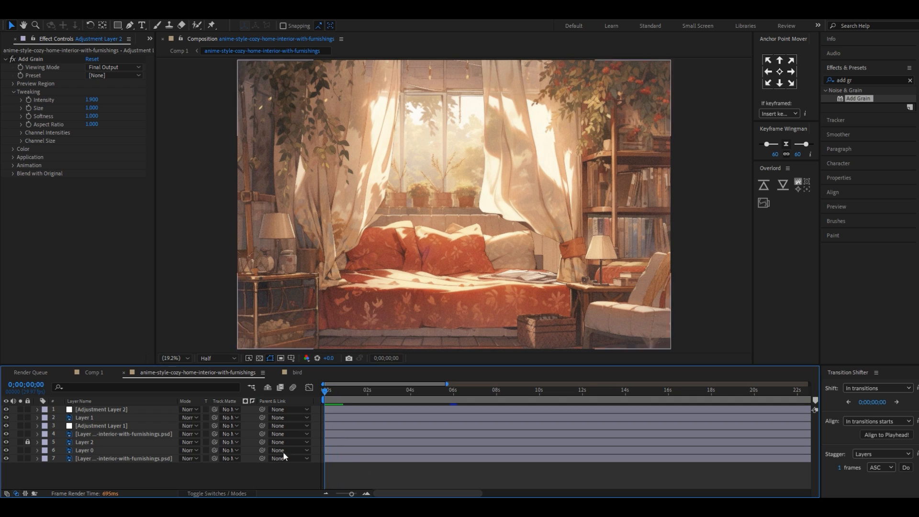
# Examine the Lens Flare on Adjustment Layer 1 while scrubbing from the start to 2 seconds
pyautogui.click(105, 426)
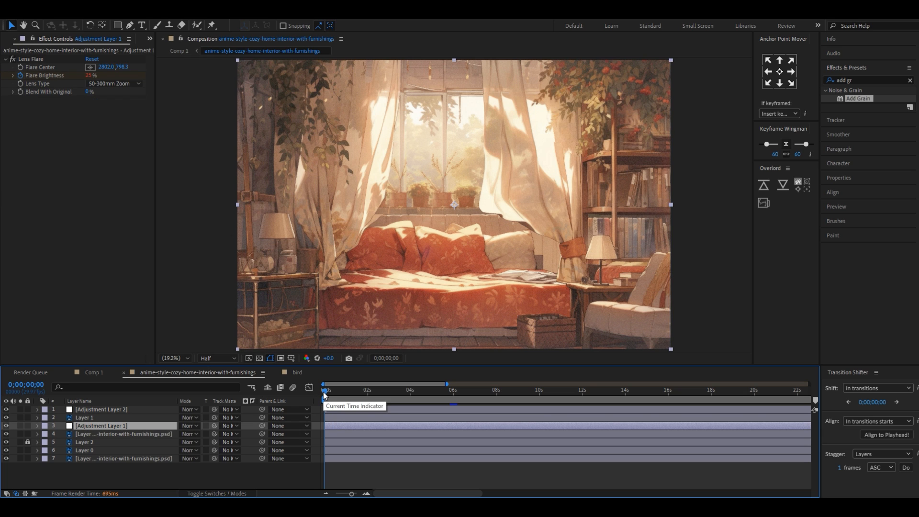
pyautogui.moveTo(323, 392); pyautogui.dragTo(366, 401)
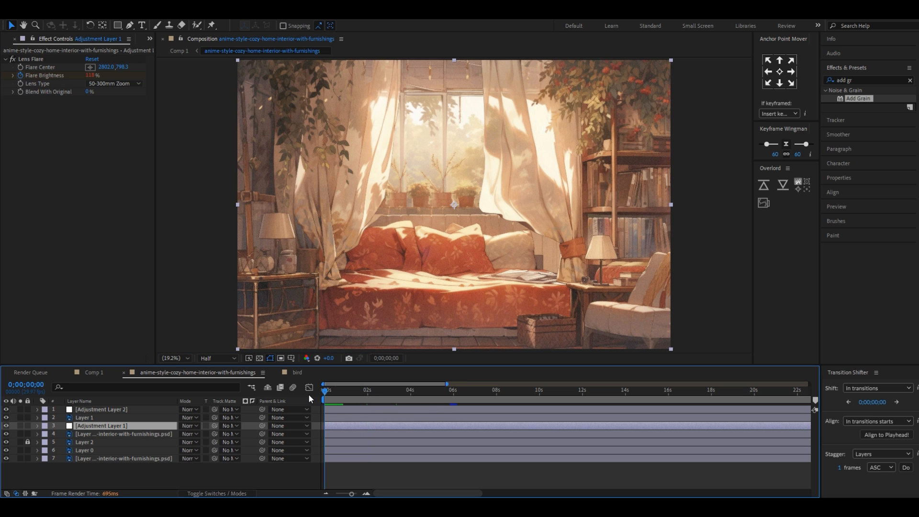
pyautogui.moveTo(324, 395); pyautogui.dragTo(369, 401)
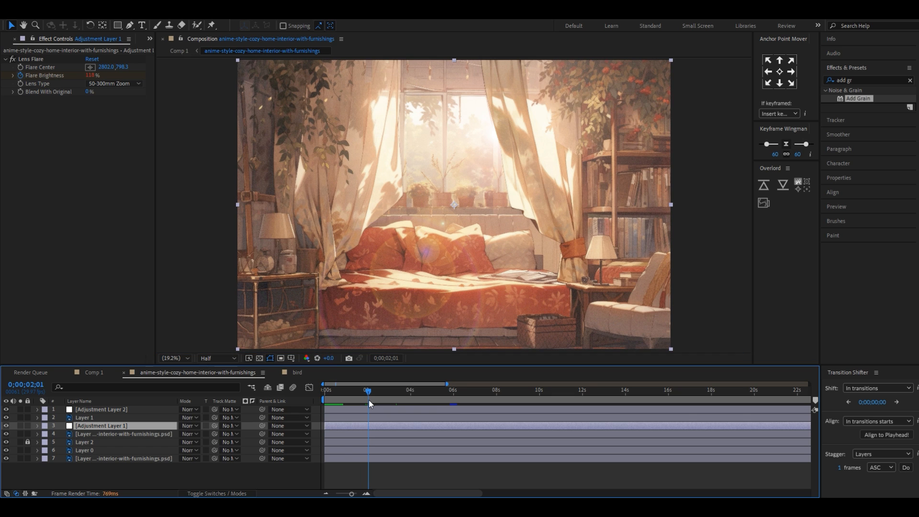
pyautogui.press('pageup')
pyautogui.moveTo(92, 75); pyautogui.dragTo(101, 74)
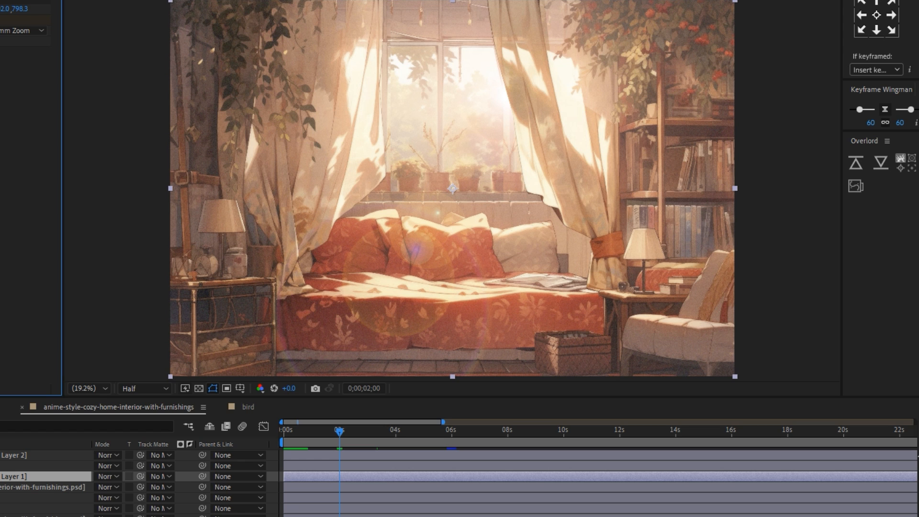
# Reveal the keyframes of Adjustment Layer 1 and check the Flare Brightness animation and the flare's center in the window
pyautogui.press('u')
pyautogui.moveTo(340, 431); pyautogui.dragTo(283, 433)
pyautogui.moveTo(282, 487); pyautogui.dragTo(316, 503)
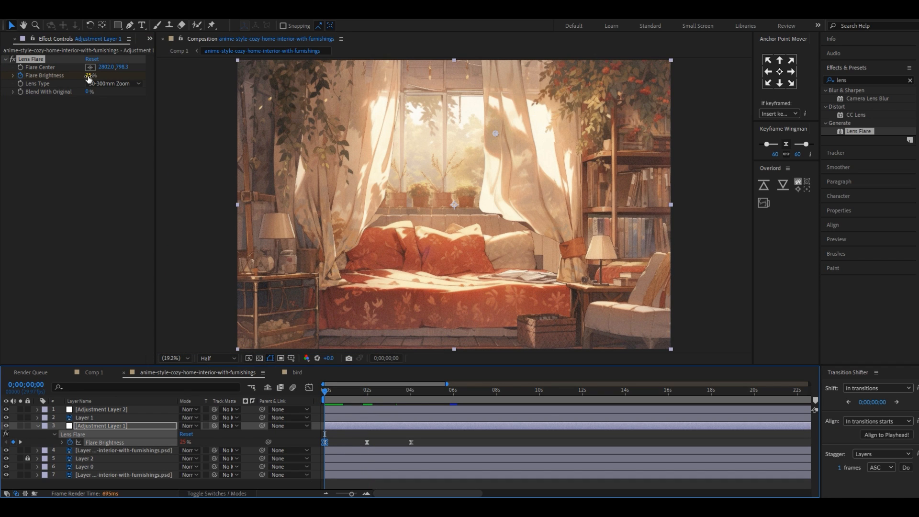
pyautogui.moveTo(354, 394); pyautogui.dragTo(368, 395)
pyautogui.click(51, 69)
pyautogui.moveTo(496, 134)
pyautogui.mouseDown()
pyautogui.moveTo(452, 145)
pyautogui.moveTo(502, 127)
pyautogui.mouseUp()
# Deselect the layer, scrub through the first two seconds and play the lens flare and curtain animation
pyautogui.click(383, 431)
pyautogui.moveTo(366, 386); pyautogui.dragTo(366, 409)
pyautogui.press('space')
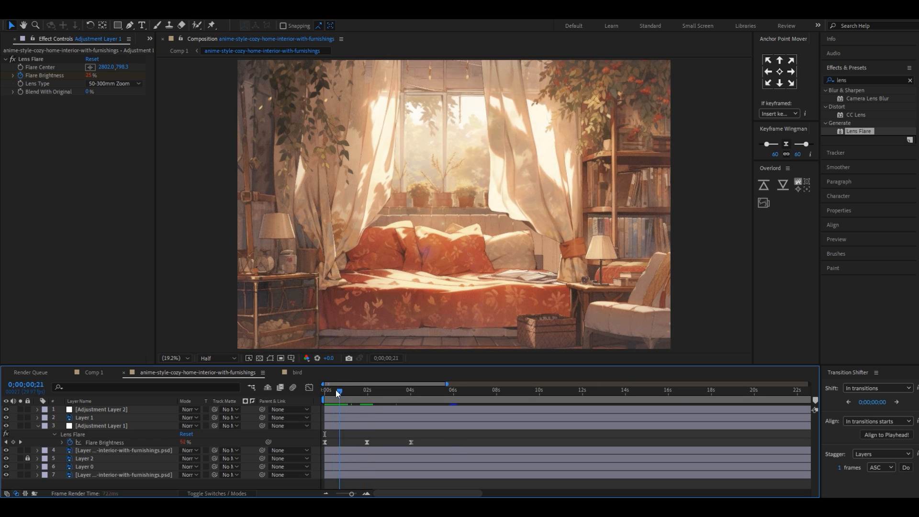
pyautogui.moveTo(354, 391)
pyautogui.mouseDown()
pyautogui.moveTo(367, 393)
pyautogui.moveTo(359, 393)
pyautogui.mouseUp()
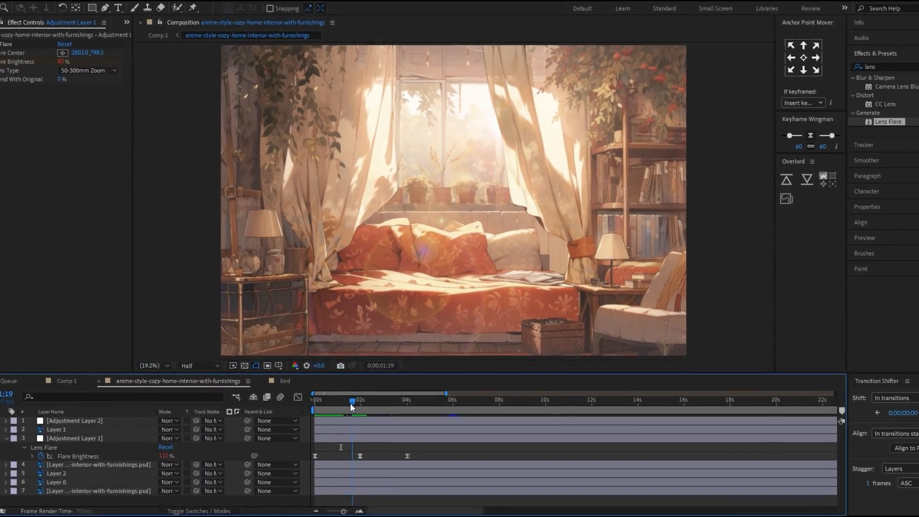
pyautogui.press('space')
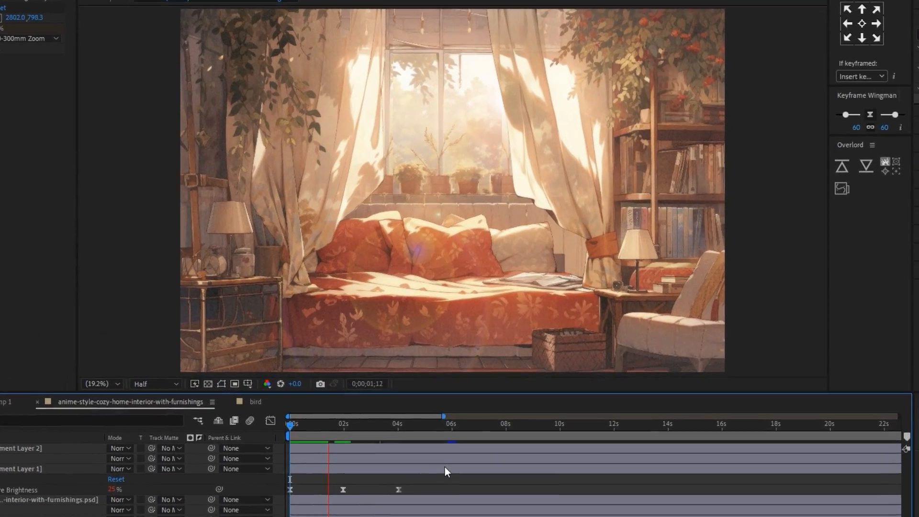
pyautogui.press('space')
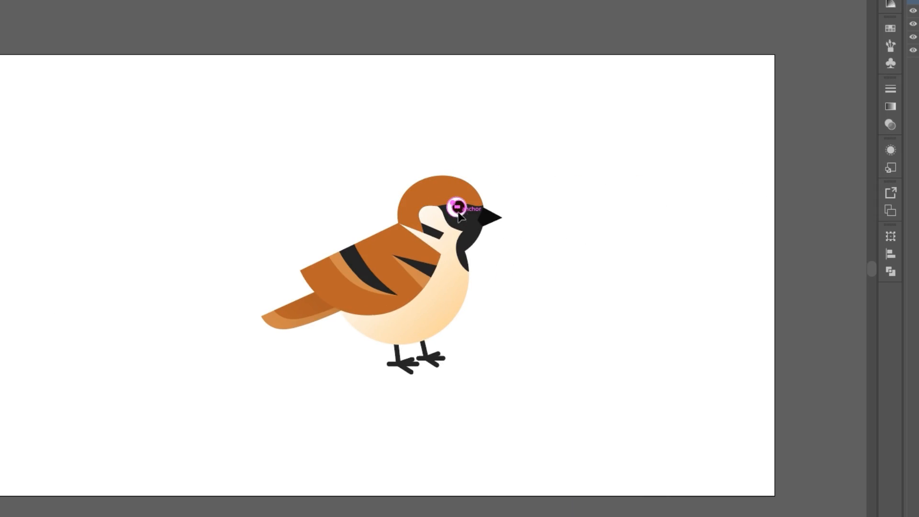
# Switch to Illustrator's bird.ai and try moving the bird's eye, wing and one tail shape, undoing each move
pyautogui.moveTo(493, 182); pyautogui.dragTo(494, 182)
pyautogui.hotkey('ctrl', 'z')
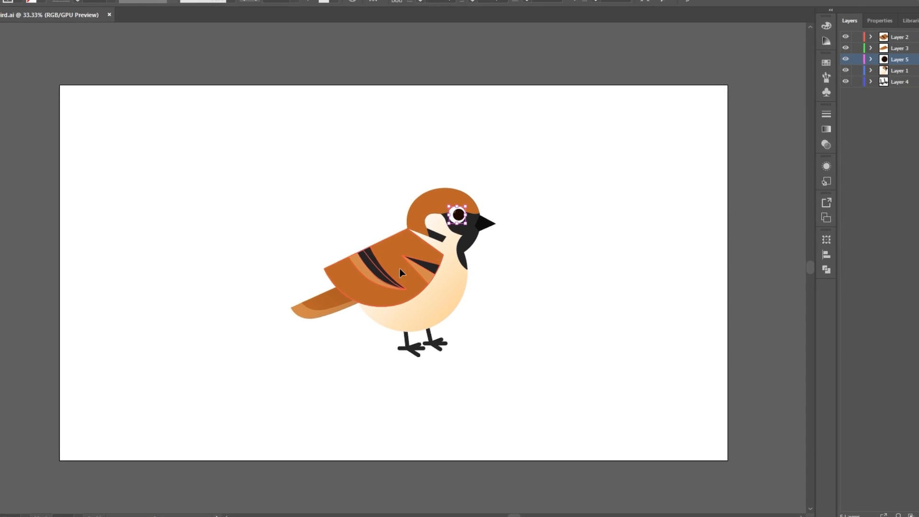
pyautogui.moveTo(399, 268); pyautogui.dragTo(298, 222)
pyautogui.hotkey('ctrl', 'z')
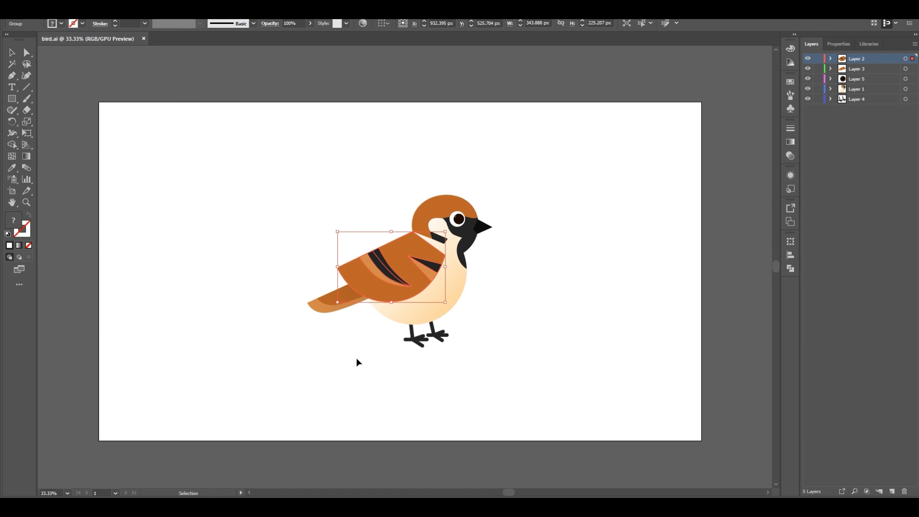
pyautogui.moveTo(240, 325); pyautogui.dragTo(240, 325)
pyautogui.hotkey('ctrl', 'z')
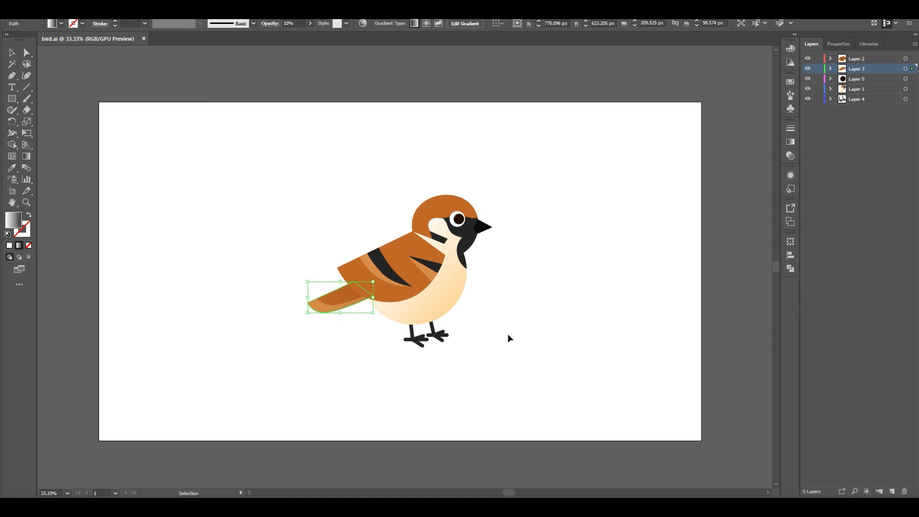
# Try moving the complete tail and the legs away from the bird's body, undoing each move
pyautogui.click(311, 288)
pyautogui.moveTo(318, 293); pyautogui.dragTo(287, 312)
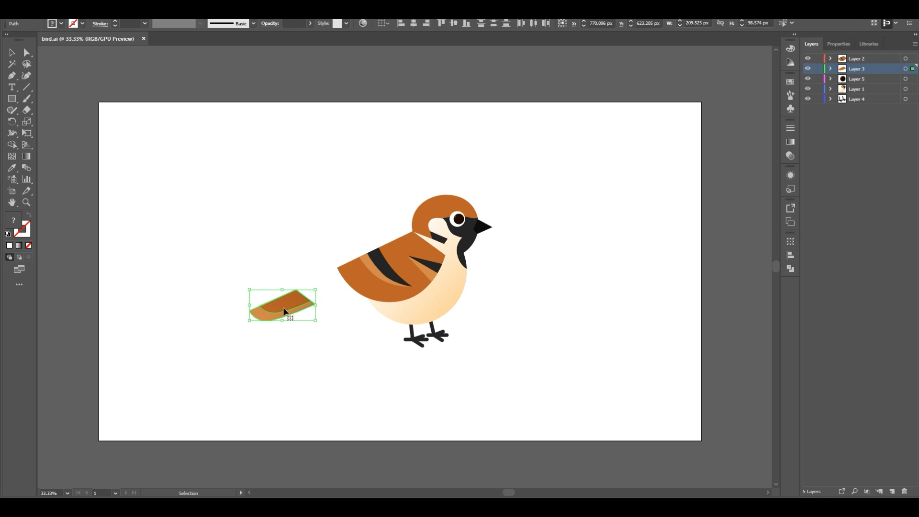
pyautogui.hotkey('ctrl', 'z')
pyautogui.moveTo(471, 328)
pyautogui.mouseDown()
pyautogui.moveTo(402, 359)
pyautogui.moveTo(475, 339)
pyautogui.mouseUp()
pyautogui.hotkey('ctrl', 'z')
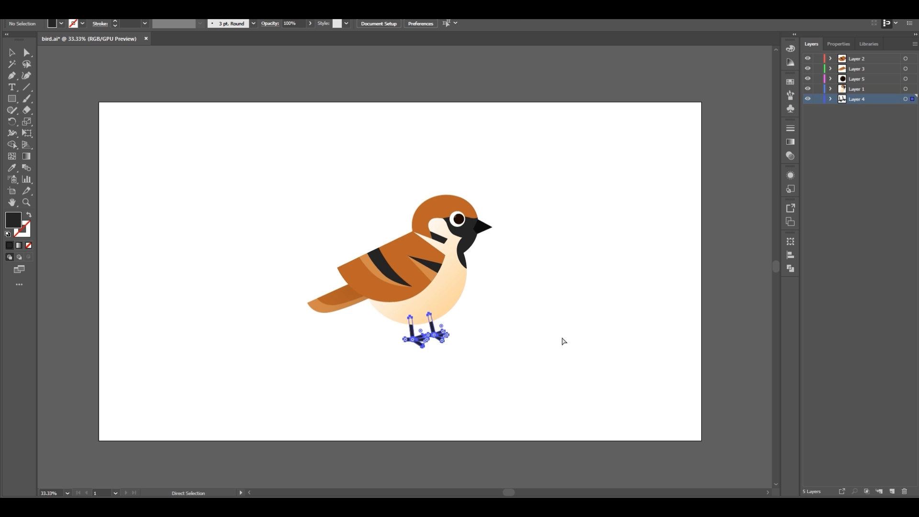
# Select Layer 2, Layer 3 and Layer 5 in turn to review how the bird's parts are separated
pyautogui.click(864, 61)
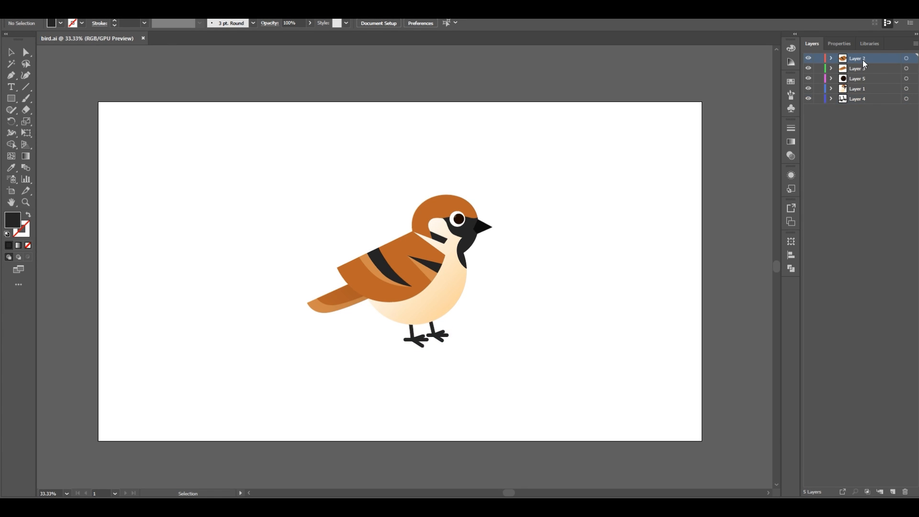
pyautogui.click(869, 69)
pyautogui.click(874, 79)
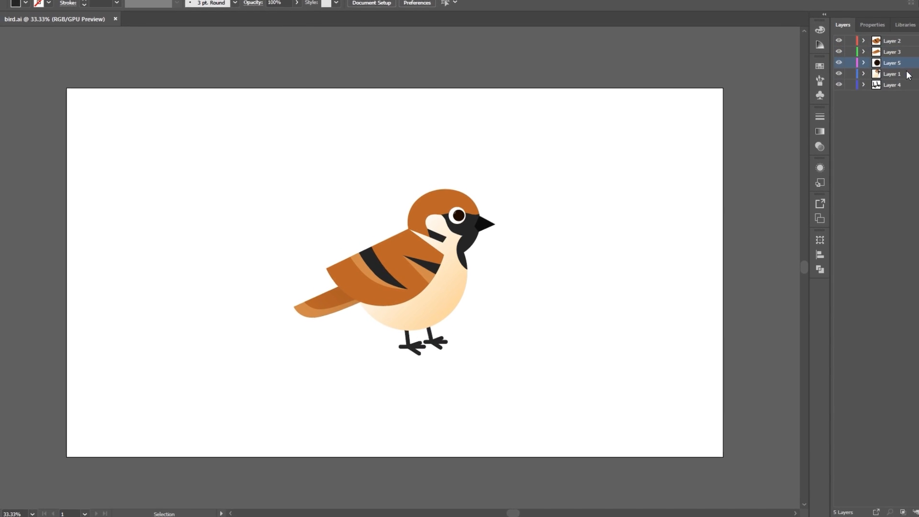
pyautogui.click(906, 86)
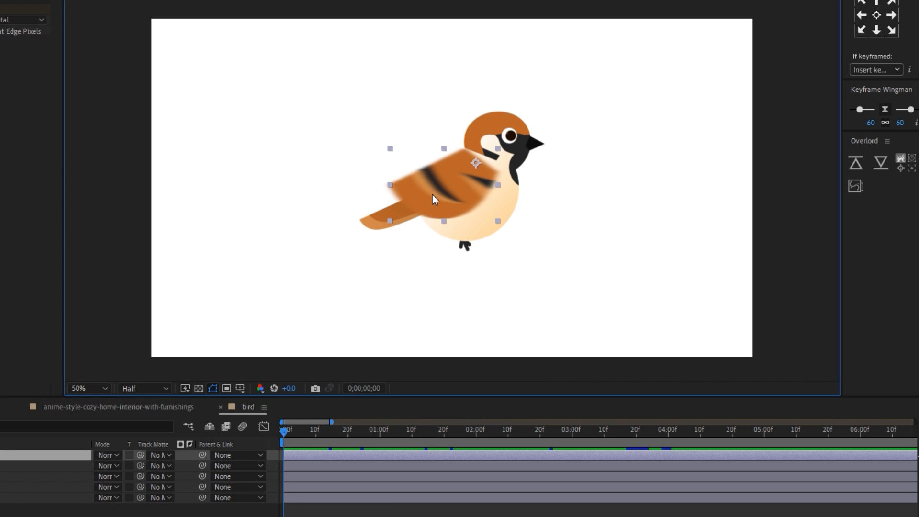
# Switch to the bird composition in After Effects, reveal Layer 2's keyframes, and examine the wing's rotation over the first frames
pyautogui.press('e')
pyautogui.press('u')
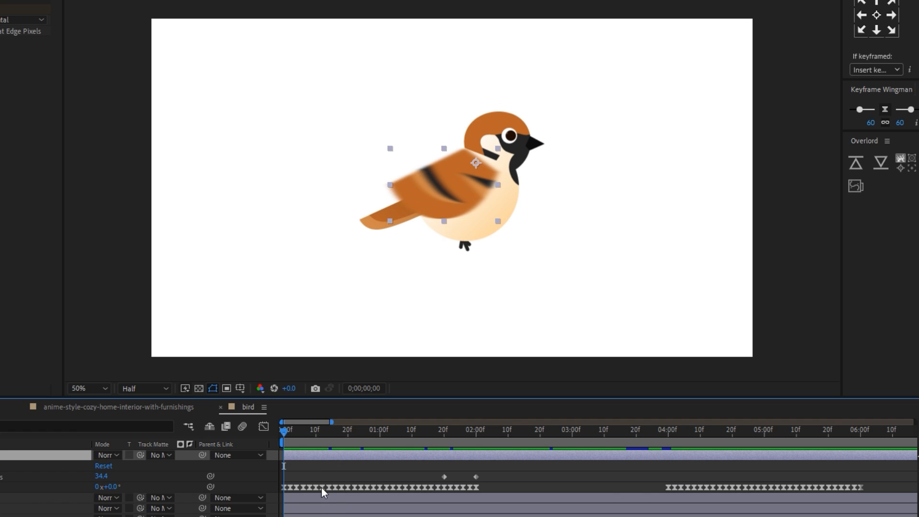
pyautogui.click(316, 474)
pyautogui.press('=')
pyautogui.press('=')
pyautogui.press('=')
pyautogui.moveTo(285, 428); pyautogui.dragTo(317, 428)
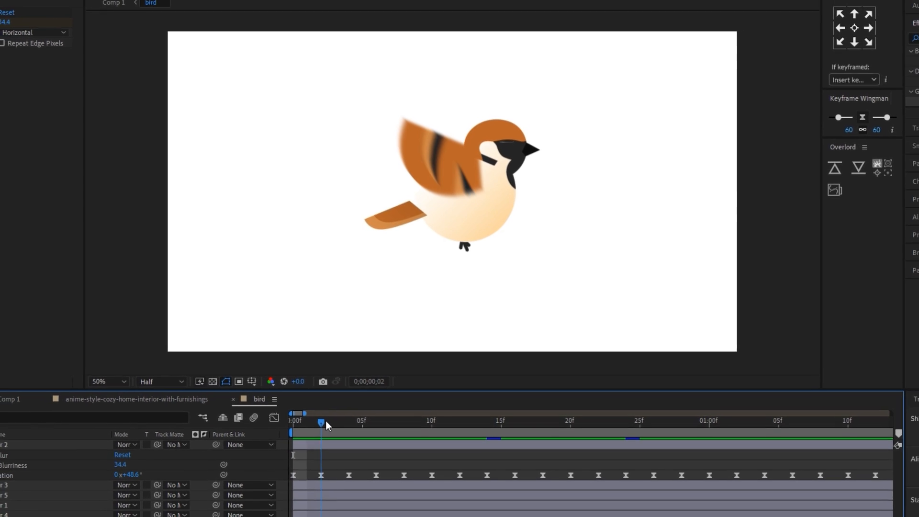
pyautogui.click(4, 475)
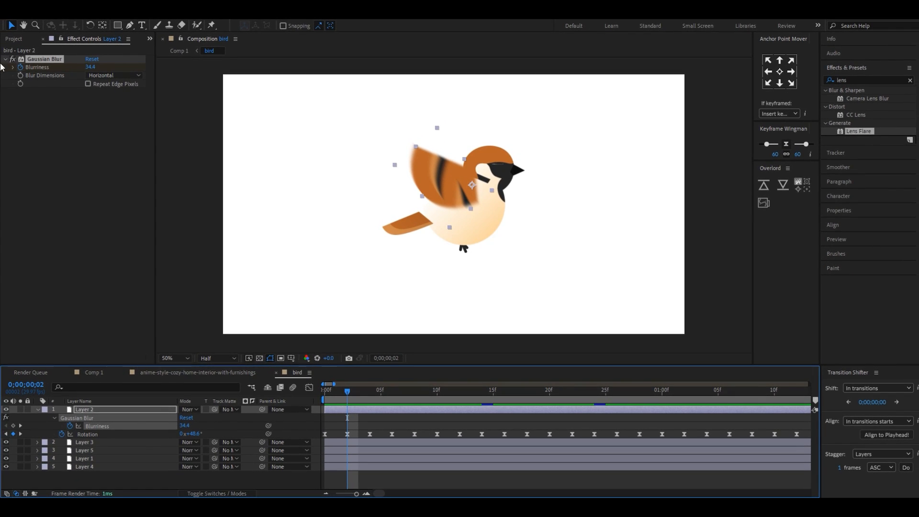
# Turn off the wing's Gaussian Blur and examine its rotation keyframes from the start to 2 seconds
pyautogui.click(13, 59)
pyautogui.moveTo(345, 392); pyautogui.dragTo(327, 435)
pyautogui.click(325, 435)
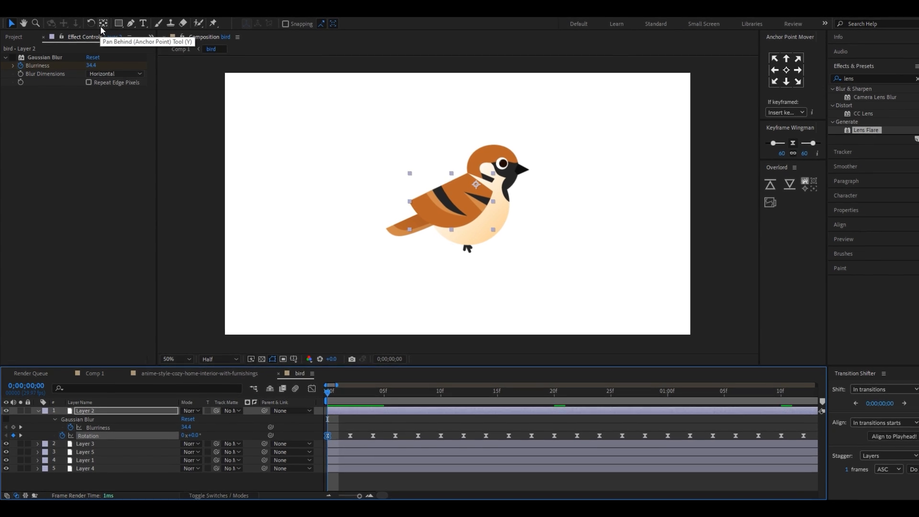
pyautogui.click(335, 394)
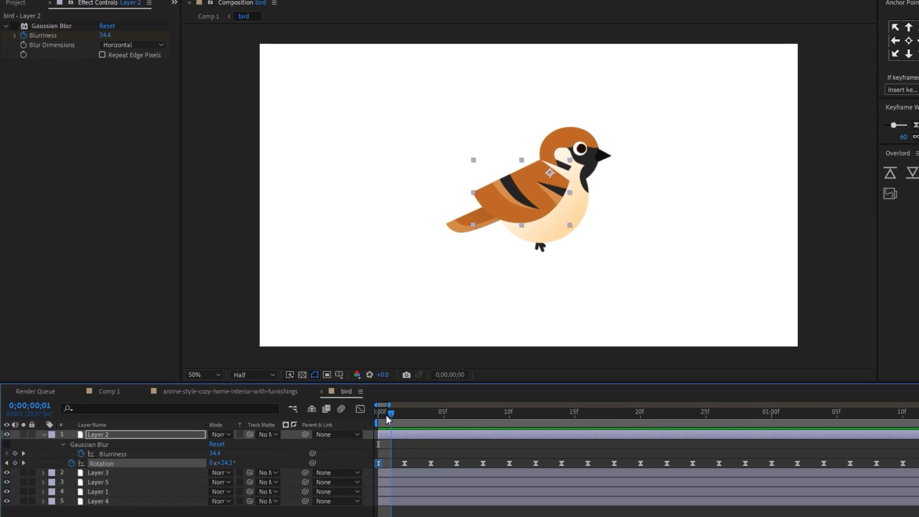
pyautogui.moveTo(386, 415); pyautogui.dragTo(699, 443)
pyautogui.press('-')
pyautogui.press('-')
pyautogui.moveTo(521, 433); pyautogui.dragTo(621, 450)
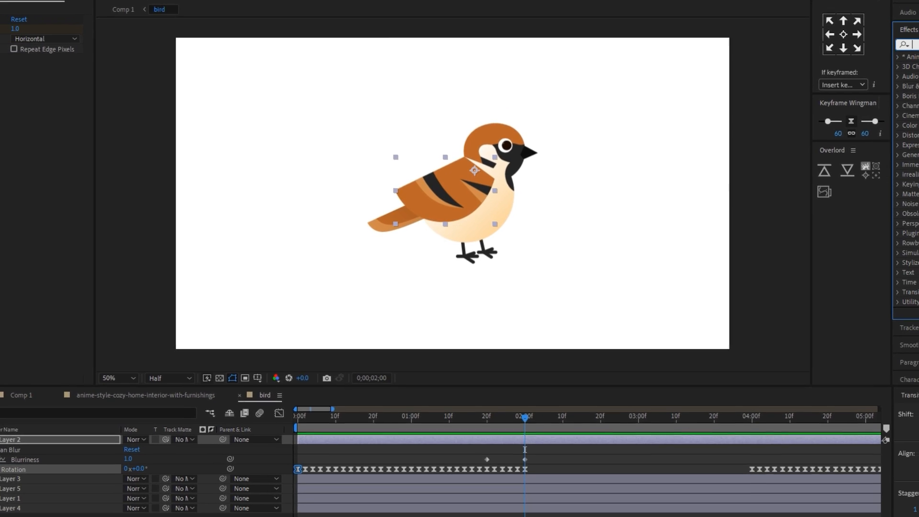
# Search the effects for "ga", re-enable the wing's horizontal Gaussian Blur, and check its Blurriness keyframe at 1;20
pyautogui.write('ga')
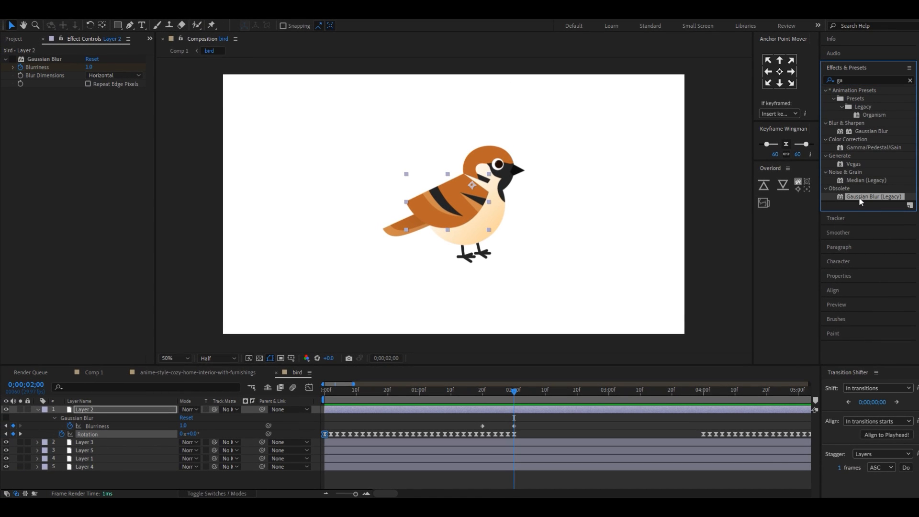
pyautogui.moveTo(482, 391); pyautogui.dragTo(319, 409)
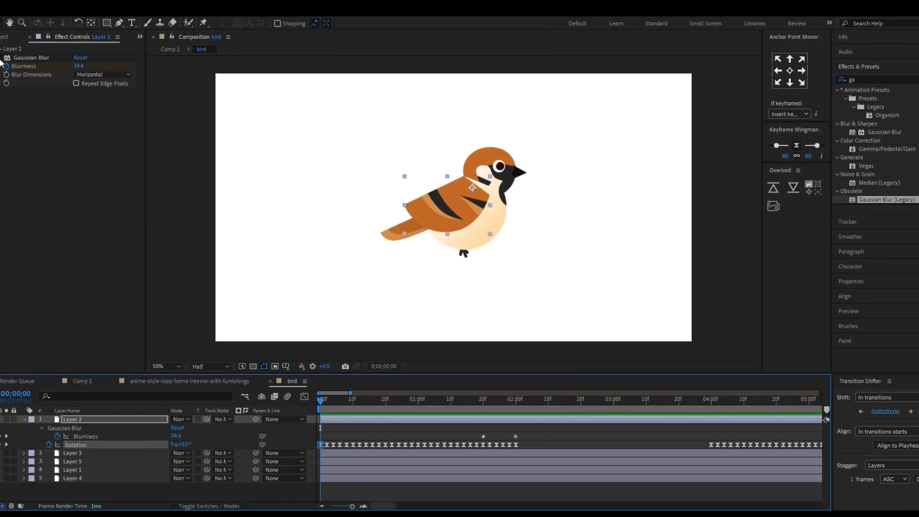
pyautogui.click(106, 76)
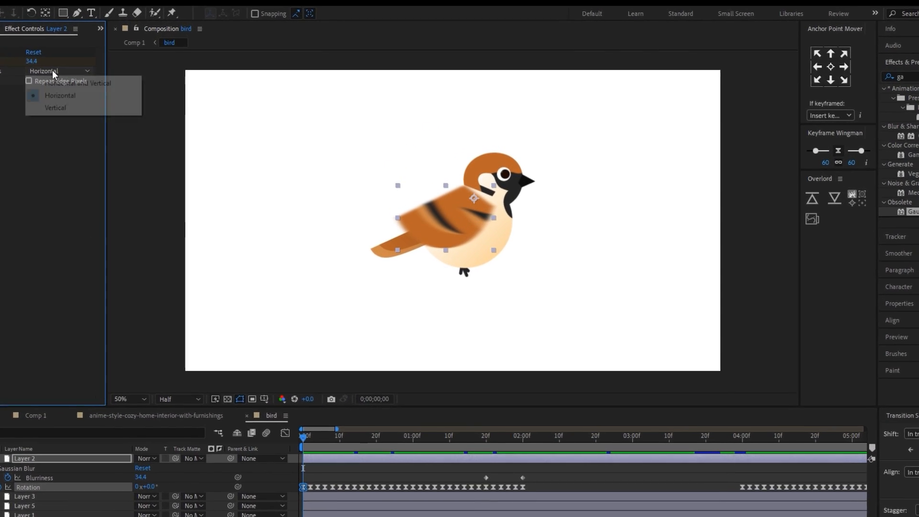
pyautogui.click(54, 95)
pyautogui.moveTo(331, 437); pyautogui.dragTo(445, 450)
pyautogui.moveTo(444, 494); pyautogui.dragTo(494, 495)
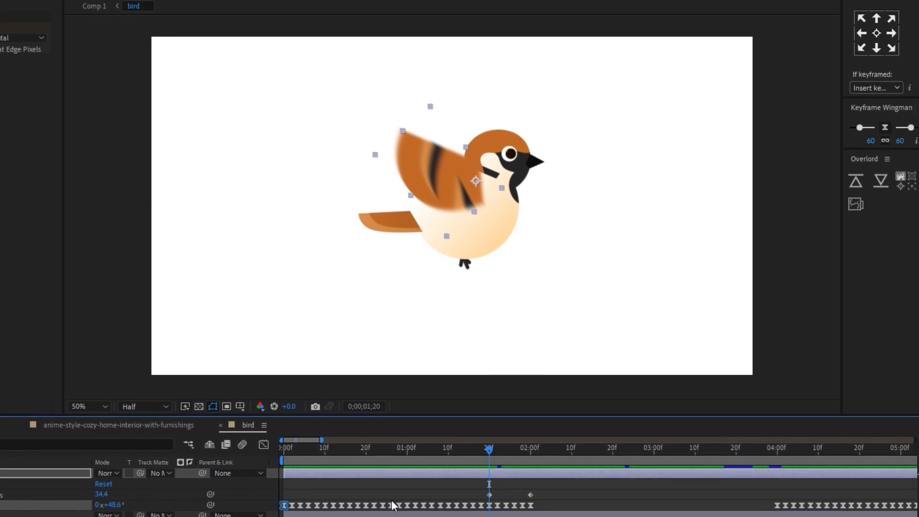
# Set the wing's Gaussian Blur Blurriness to 0 at 2 seconds
pyautogui.moveTo(488, 450); pyautogui.dragTo(527, 439)
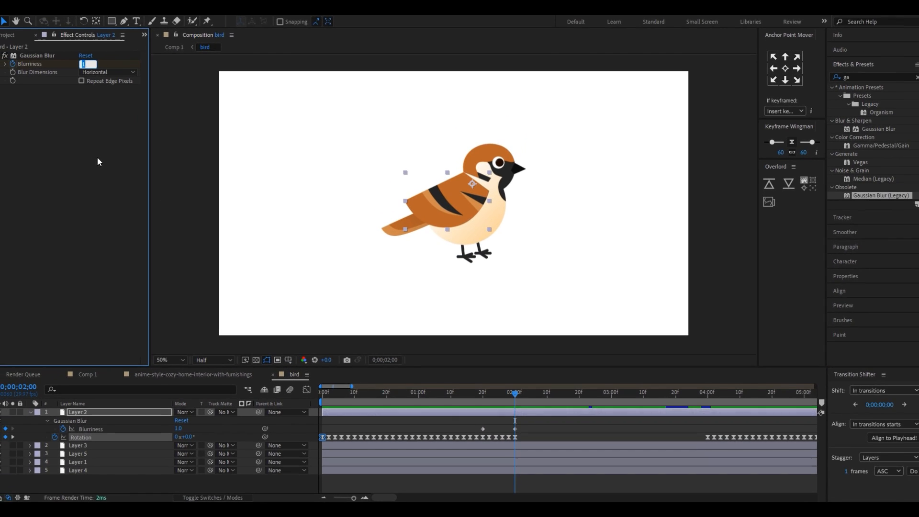
pyautogui.write('0')
pyautogui.press('Return')
pyautogui.click(515, 400)
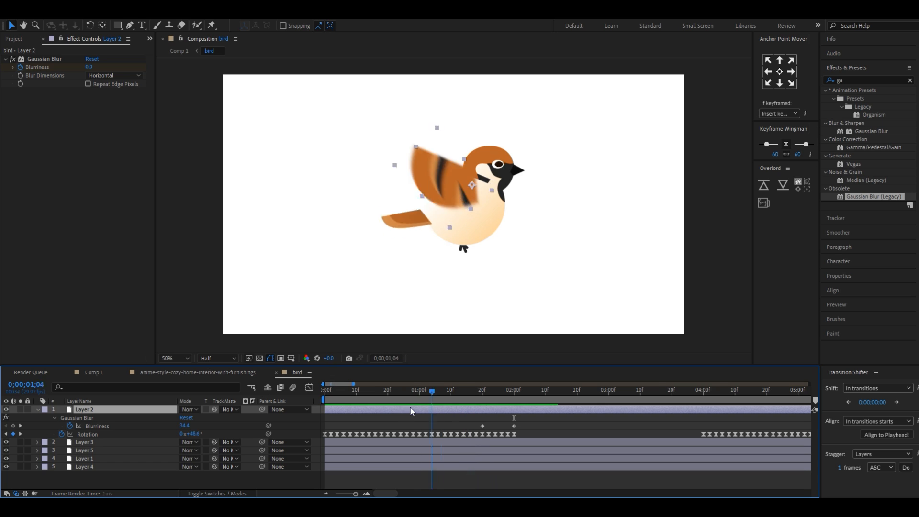
# Select the bird's tail layer and examine its motion from the start to 2 seconds
pyautogui.click(389, 233)
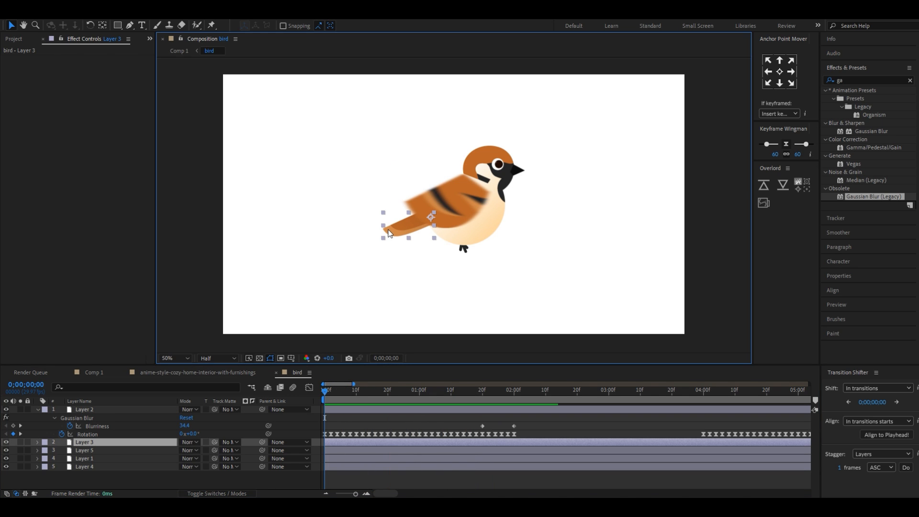
pyautogui.moveTo(385, 392); pyautogui.dragTo(510, 401)
pyautogui.hotkey('ctrl', 'shift', 'a')
pyautogui.click(487, 258)
pyautogui.click(546, 283)
# Reveal the eye layer's Scale keyframes and examine the blinks from the first frames to past 3 seconds
pyautogui.click(499, 165)
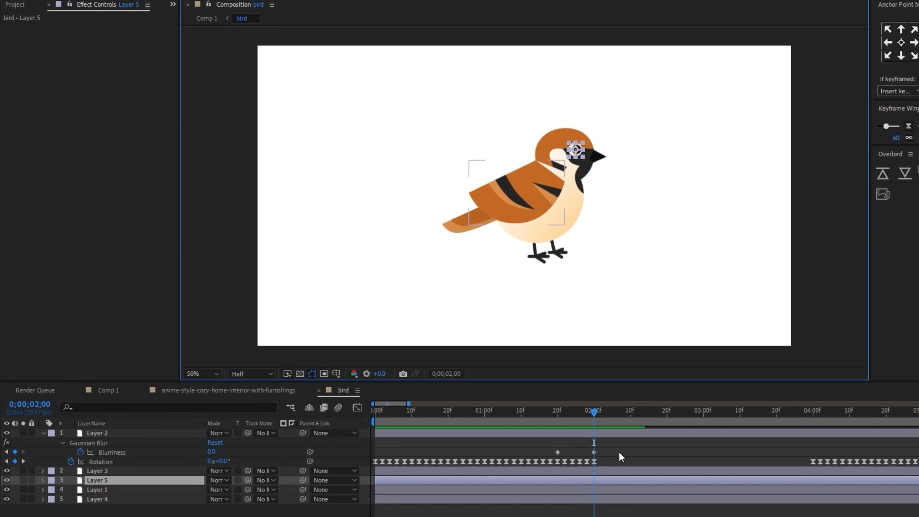
pyautogui.press('u')
pyautogui.moveTo(594, 413); pyautogui.dragTo(374, 439)
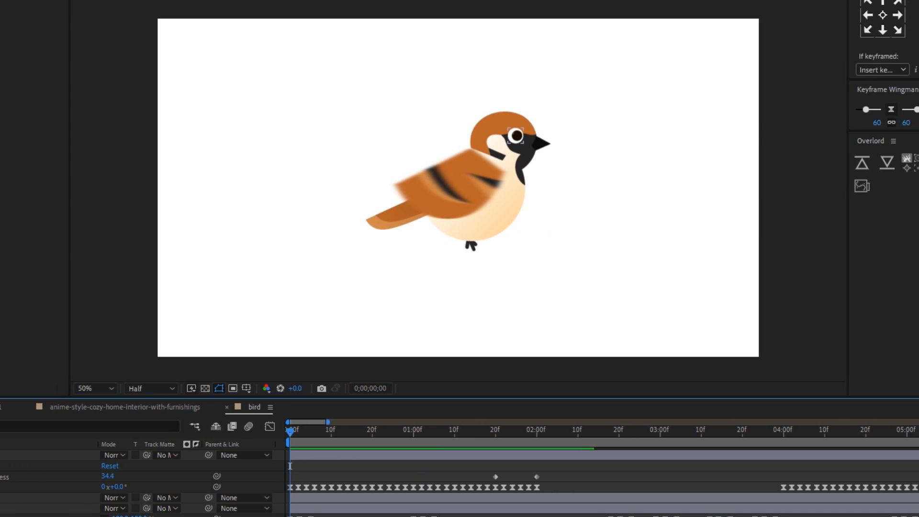
pyautogui.press('k')
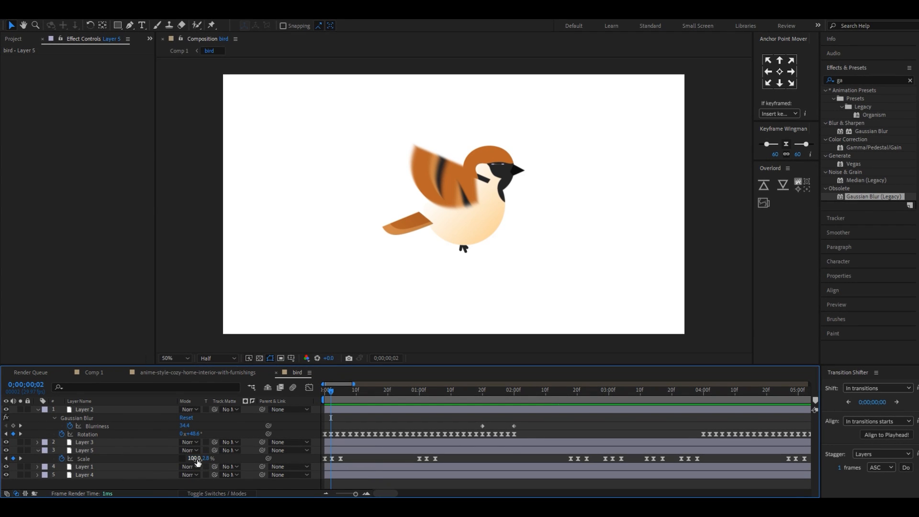
pyautogui.moveTo(331, 391); pyautogui.dragTo(612, 413)
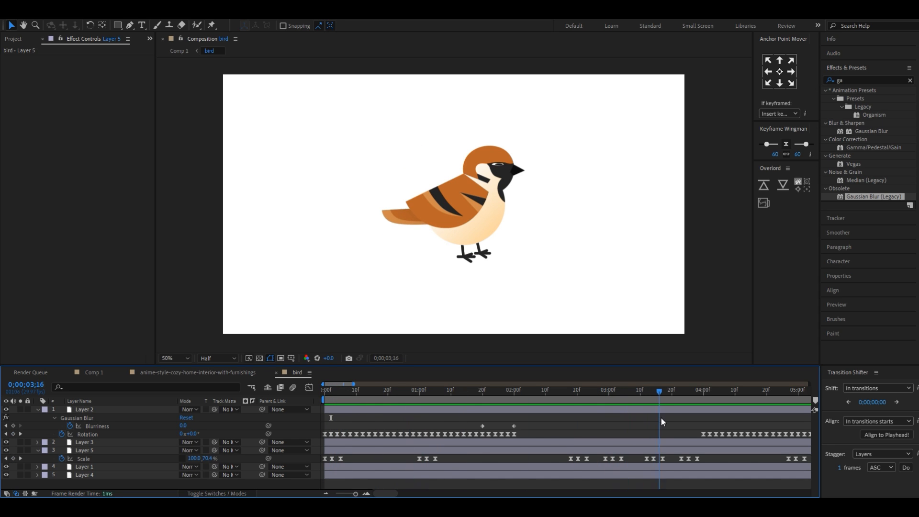
pyautogui.moveTo(710, 426); pyautogui.dragTo(731, 429)
# Close the bird and anime-style-cozy-home-interior-with-furnishings timelines to return to Comp 1, and select the bird layer
pyautogui.click(276, 373)
pyautogui.click(125, 374)
pyautogui.click(437, 469)
pyautogui.click(357, 435)
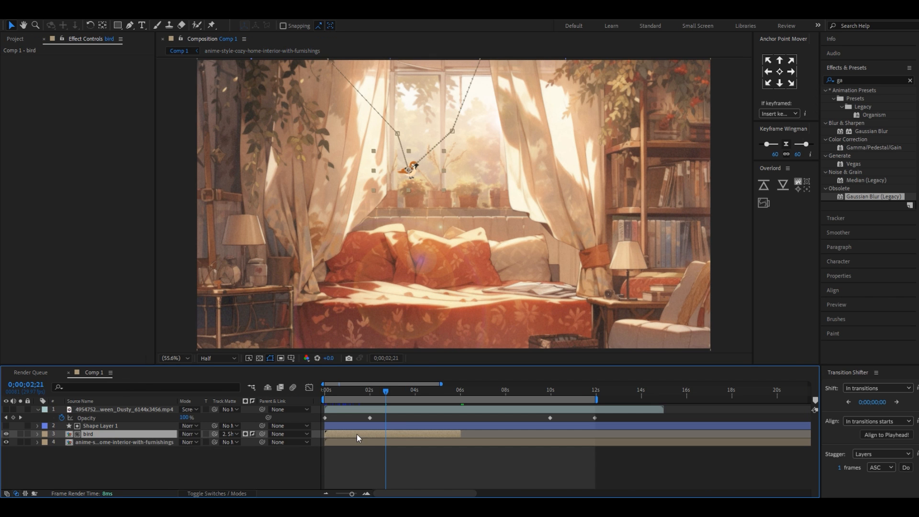
# Temporarily show Shape Layer 1 to examine how its matte shapes cover the curtain and window frame around the bird
pyautogui.scroll(1, 400, 139)
pyautogui.moveTo(426, 144); pyautogui.dragTo(502, 266)
pyautogui.click(421, 463)
pyautogui.click(6, 426)
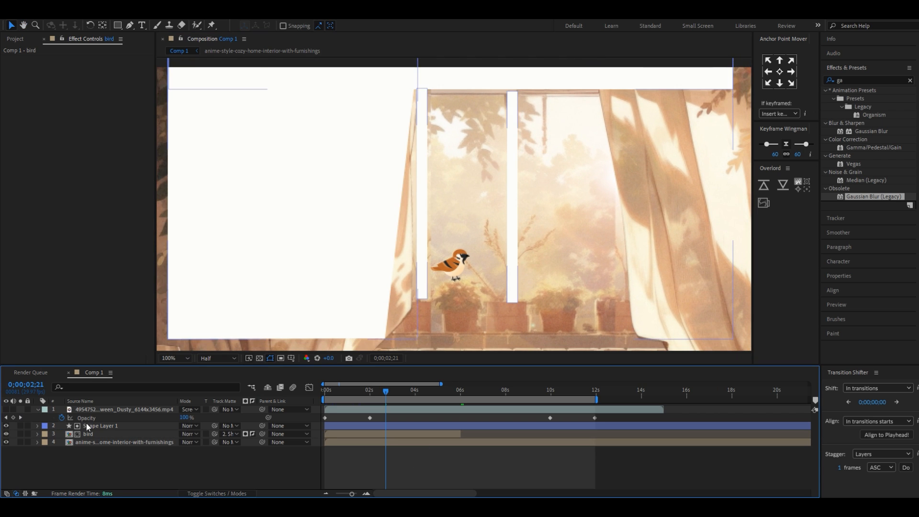
pyautogui.press(',')
pyautogui.press(',')
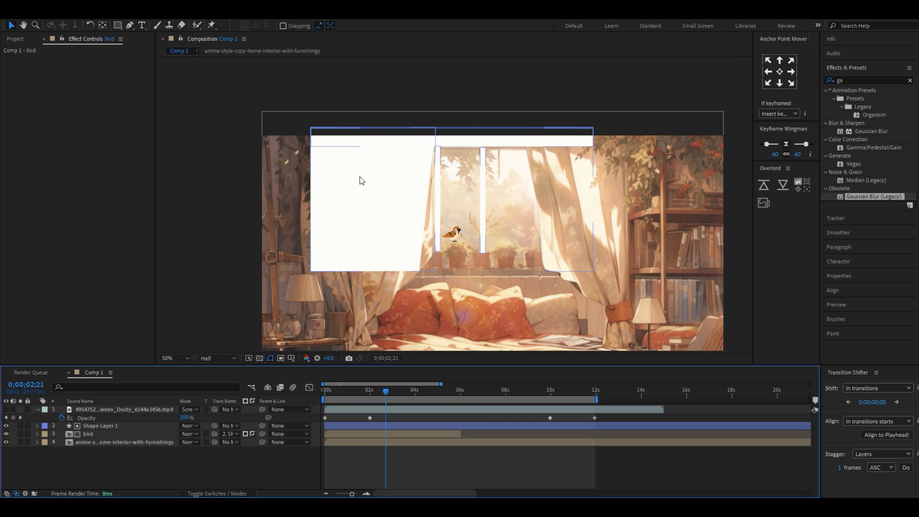
pyautogui.press('.')
pyautogui.press('.')
pyautogui.click(6, 426)
# Try drawing rectangles over the curtain, the window's upper beam and its center post on a new shape layer
pyautogui.click(120, 26)
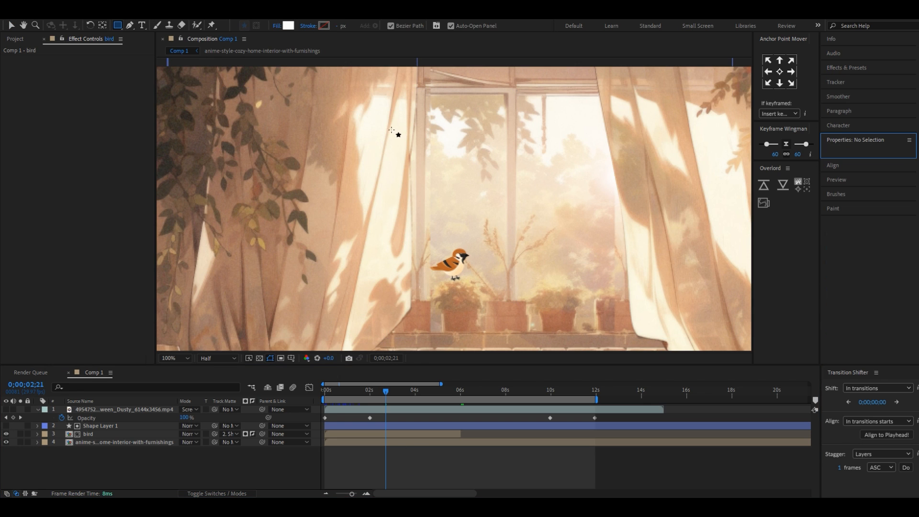
pyautogui.press(',')
pyautogui.press(',')
pyautogui.moveTo(435, 138); pyautogui.dragTo(296, 271)
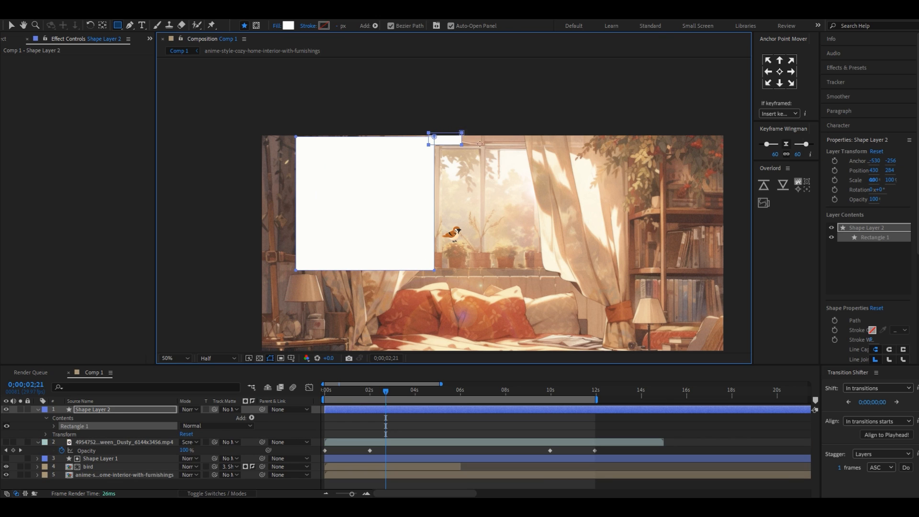
pyautogui.moveTo(596, 148); pyautogui.dragTo(601, 148)
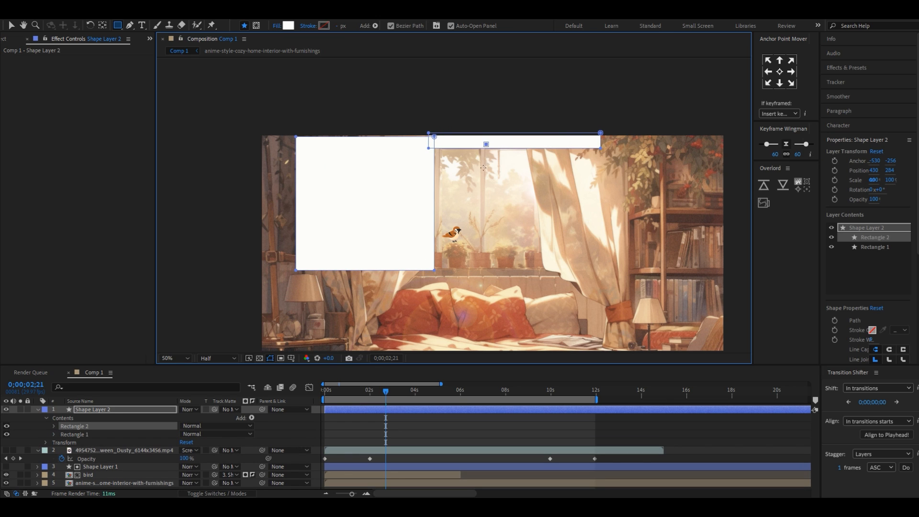
pyautogui.moveTo(481, 258); pyautogui.dragTo(482, 269)
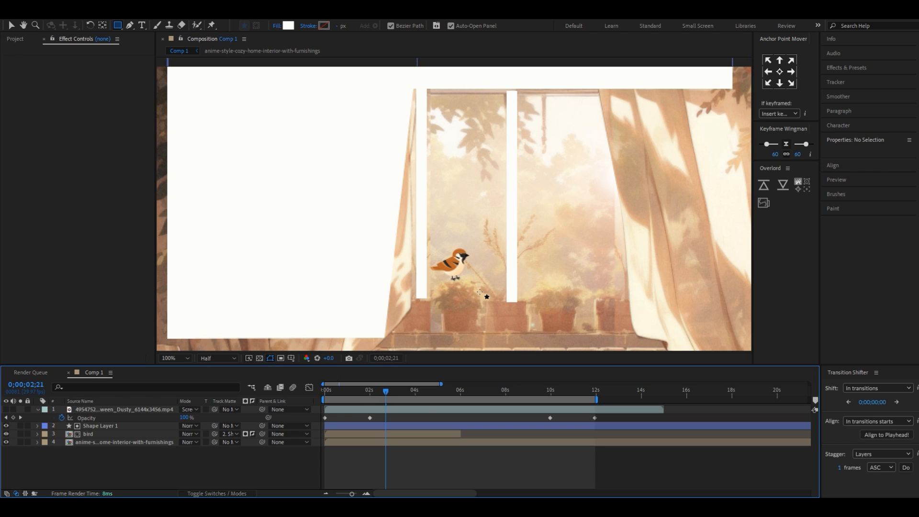
# Check the bird layer's track matte assignment to Shape Layer 1, and hide the shape layer
pyautogui.click(384, 432)
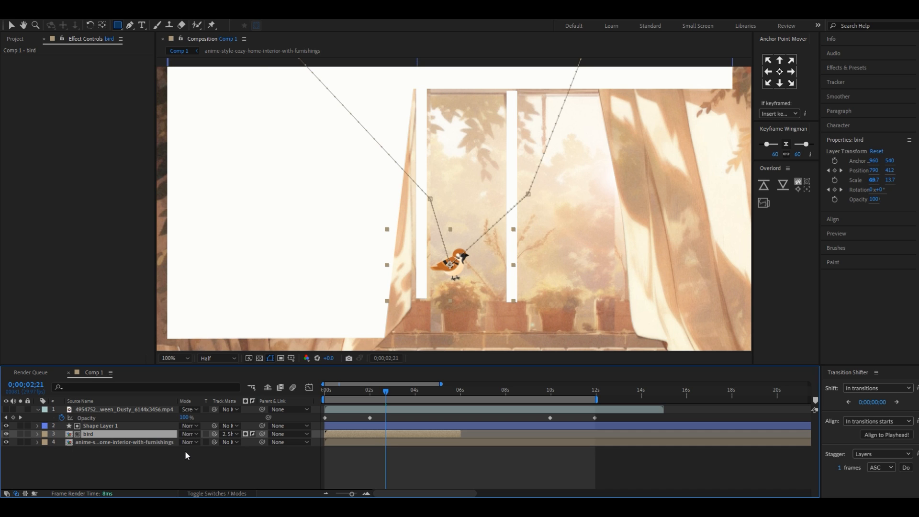
pyautogui.click(227, 435)
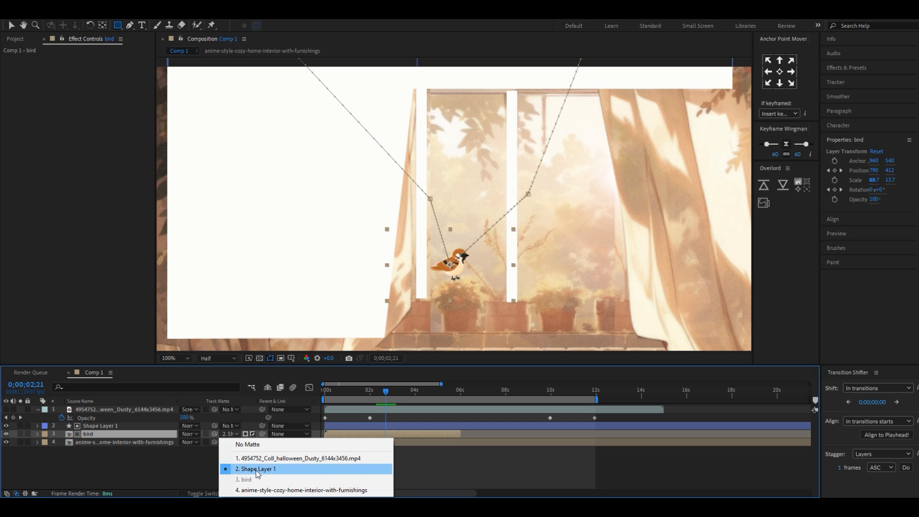
pyautogui.click(183, 461)
pyautogui.click(183, 461)
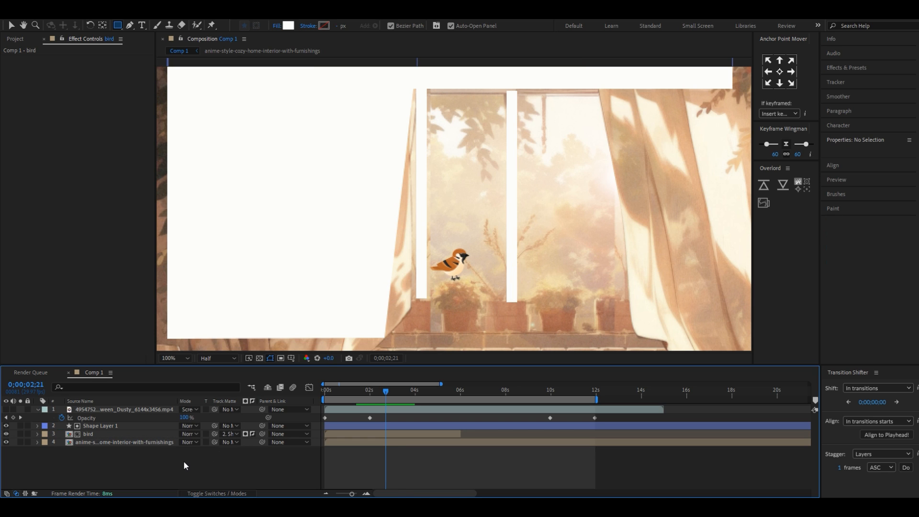
pyautogui.click(6, 426)
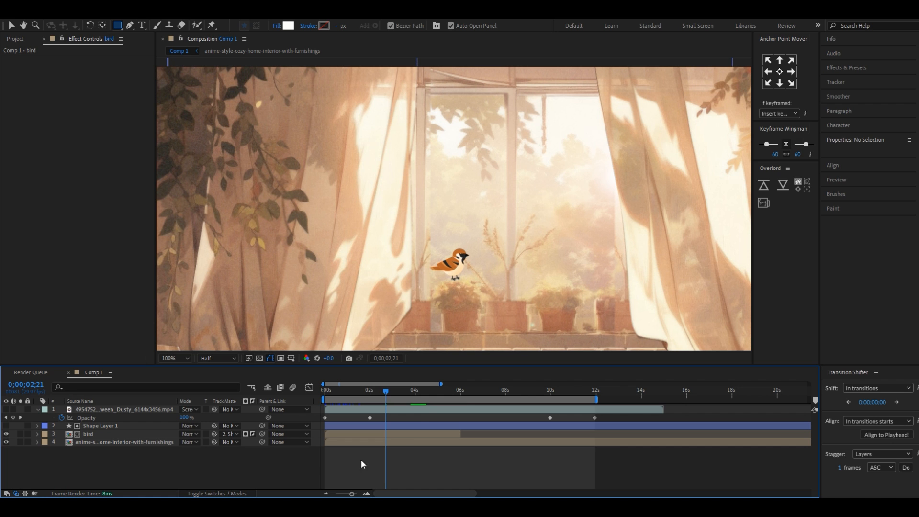
# Fit the composition in the viewer and preview the bird's flight from the start to about 6 seconds
pyautogui.moveTo(386, 395); pyautogui.dragTo(363, 398)
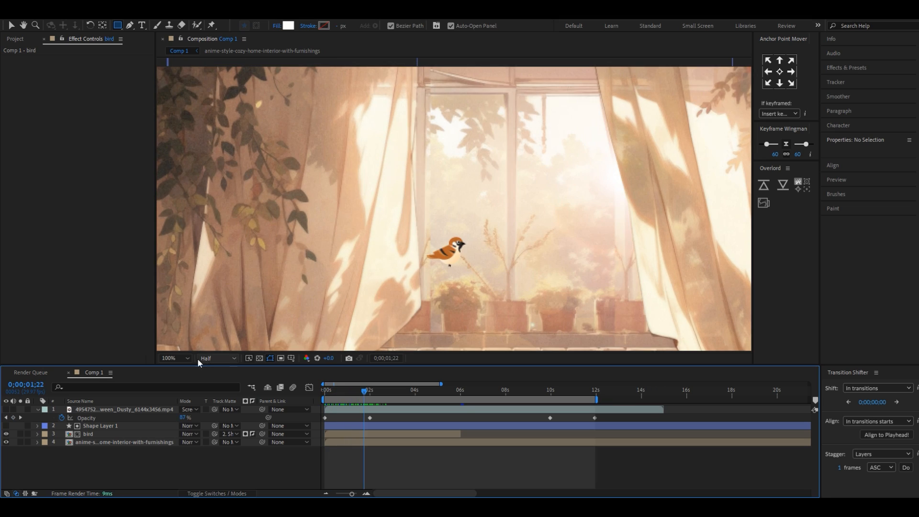
pyautogui.click(180, 358)
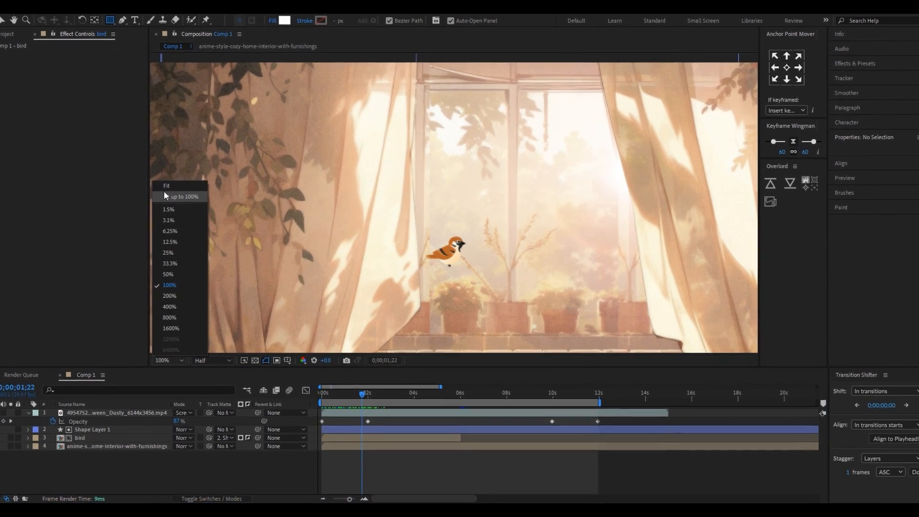
pyautogui.click(169, 186)
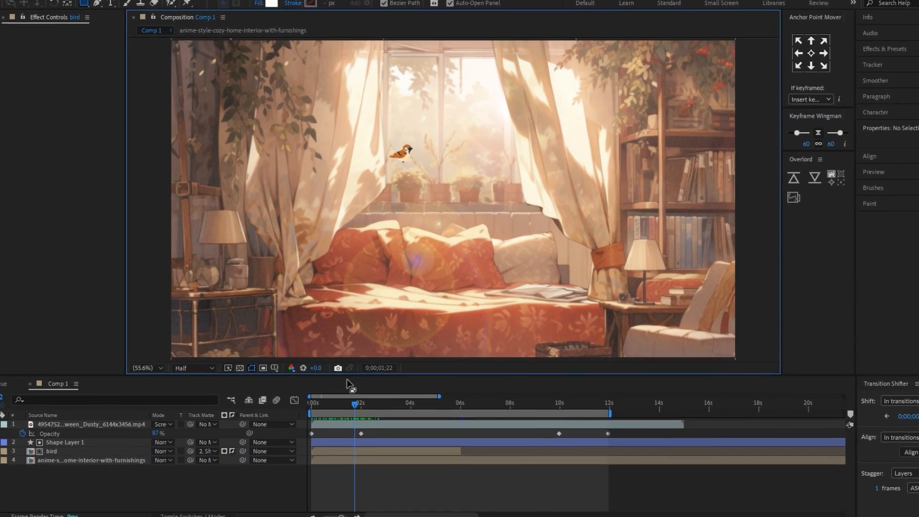
pyautogui.moveTo(360, 396); pyautogui.dragTo(262, 434)
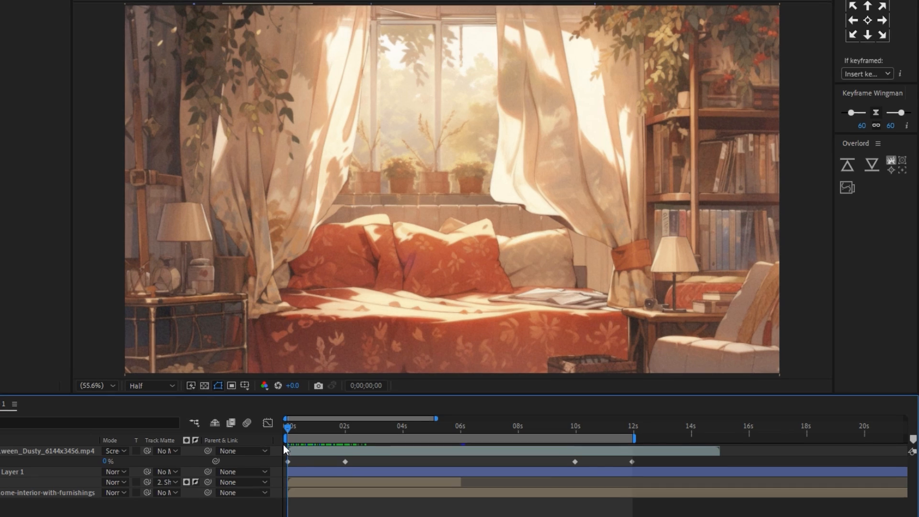
pyautogui.press('space')
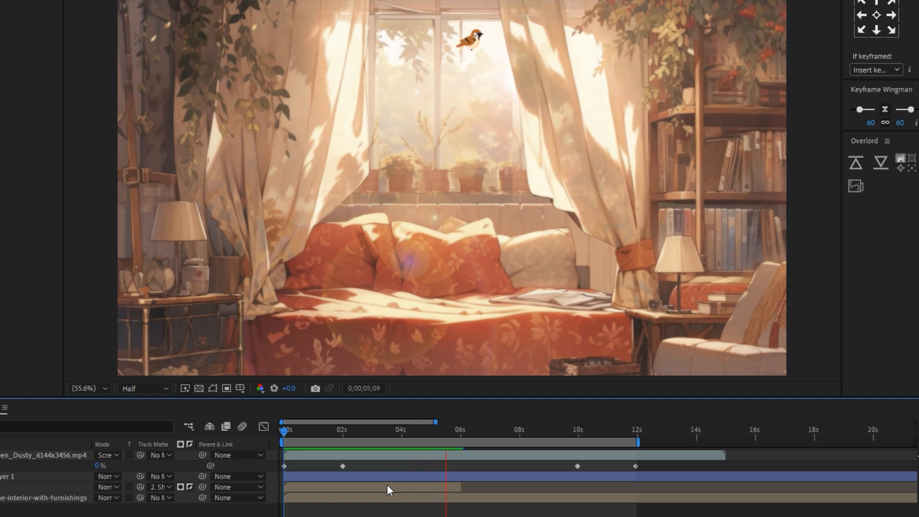
pyautogui.press('space')
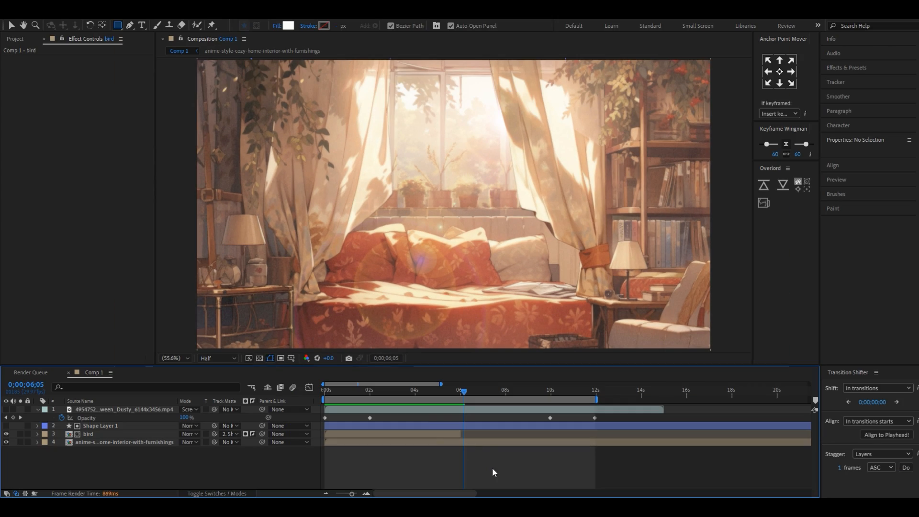
# Select the halloween Dusty footage layer and examine its drifting dust over the first 5 seconds
pyautogui.moveTo(443, 397); pyautogui.dragTo(307, 404)
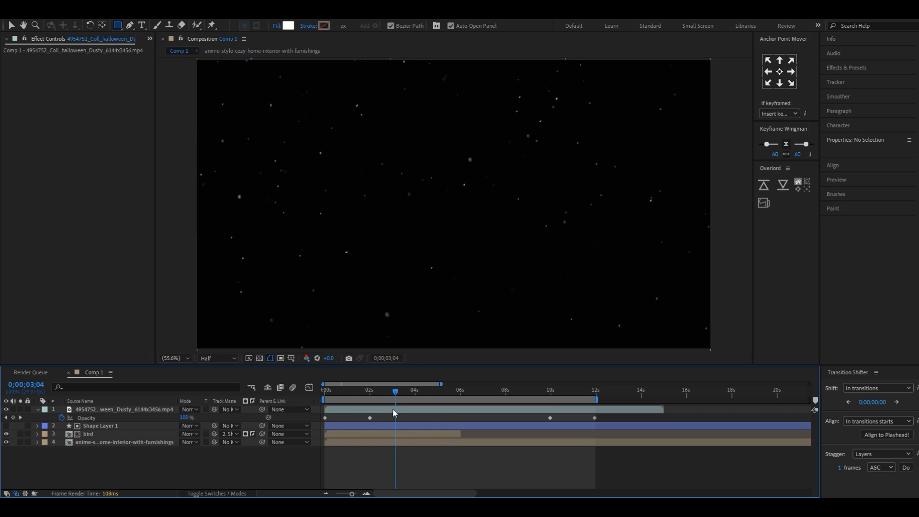
pyautogui.click(392, 411)
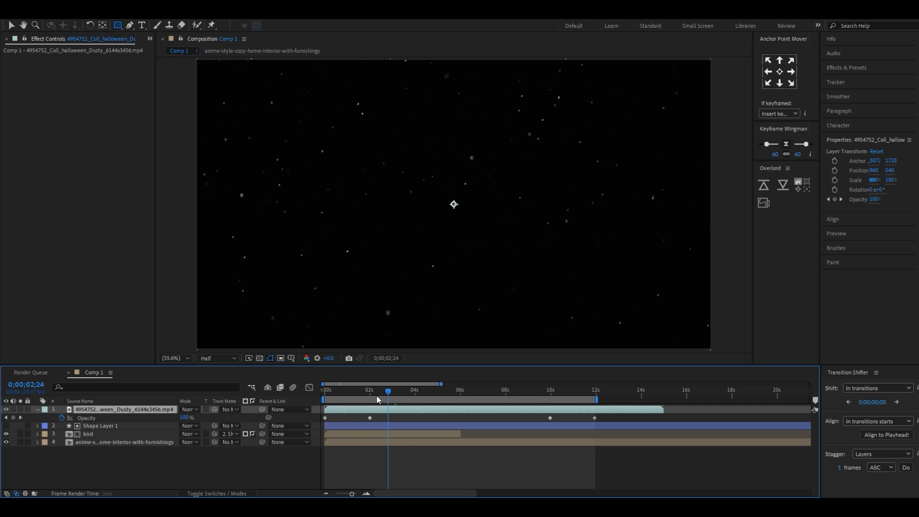
pyautogui.moveTo(362, 396); pyautogui.dragTo(441, 398)
pyautogui.click(497, 468)
pyautogui.click(414, 412)
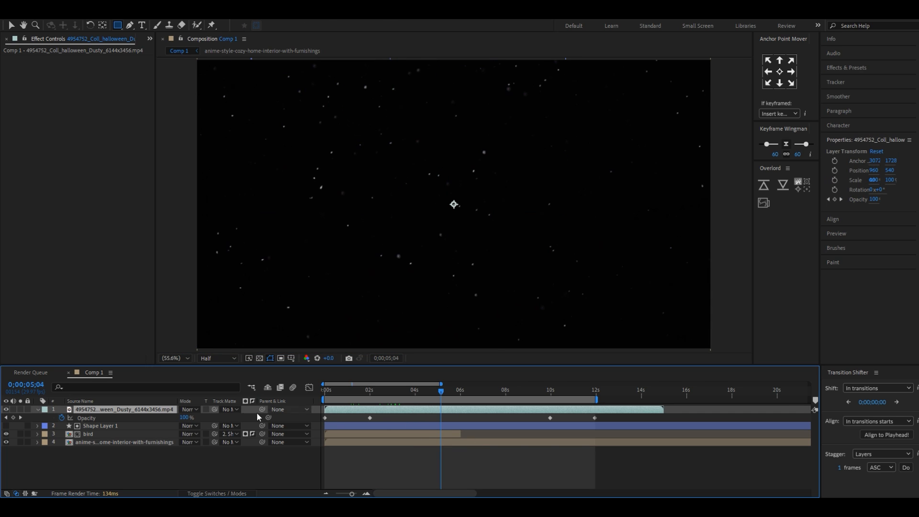
# Set the halloween Dusty footage layer's blending mode to Screen and check the dust over the room up to 6;19
pyautogui.click(232, 410)
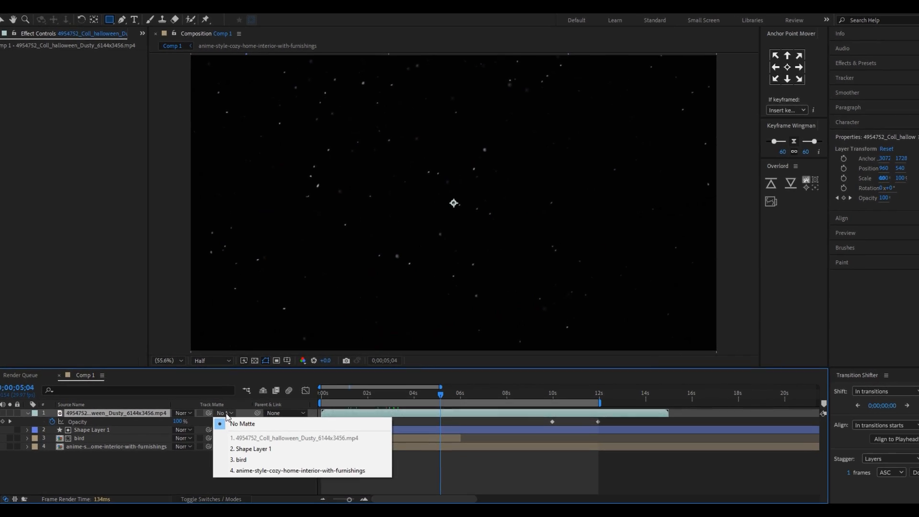
pyautogui.click(175, 418)
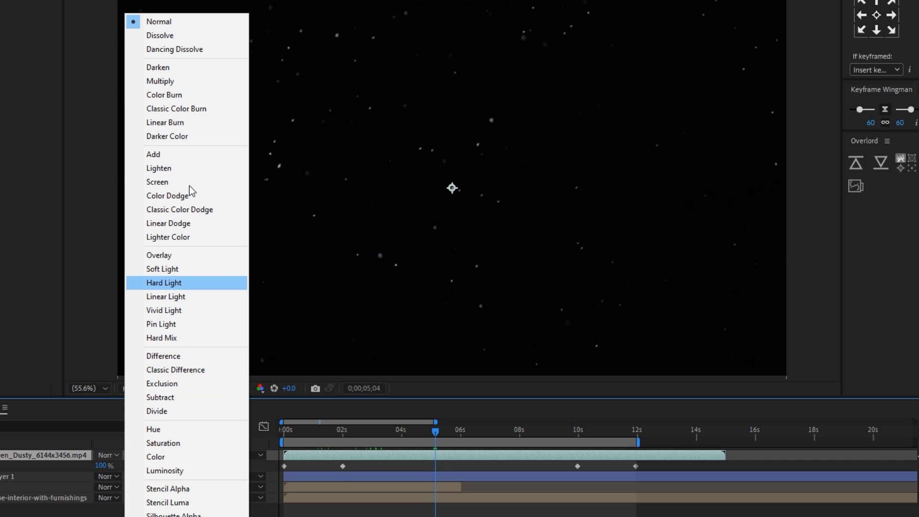
pyautogui.click(180, 182)
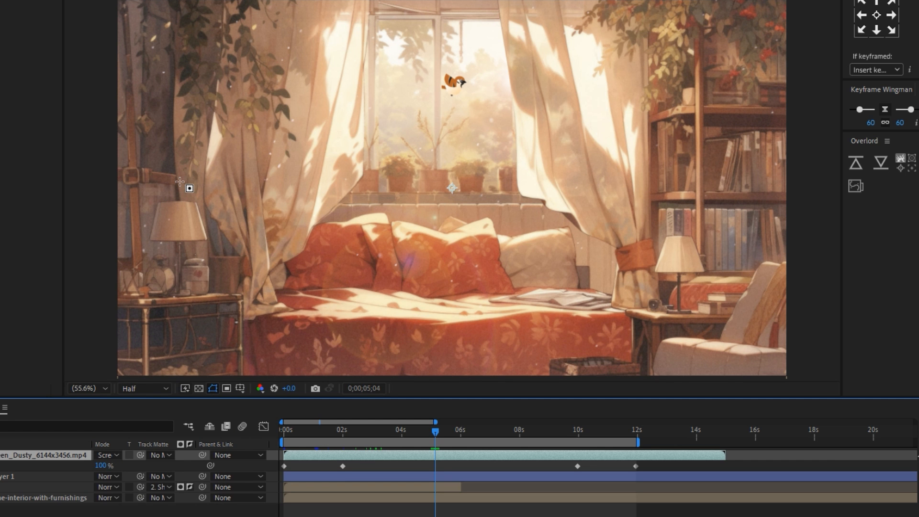
pyautogui.click(443, 511)
pyautogui.moveTo(436, 430); pyautogui.dragTo(480, 422)
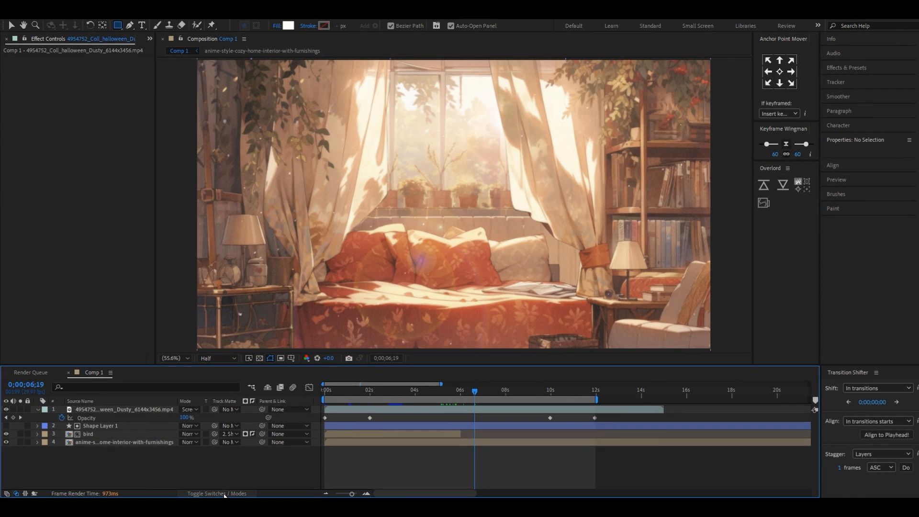
# Toggle the timeline between layer switches and blending modes, leave the modes shown, and return to the start
pyautogui.click(213, 493)
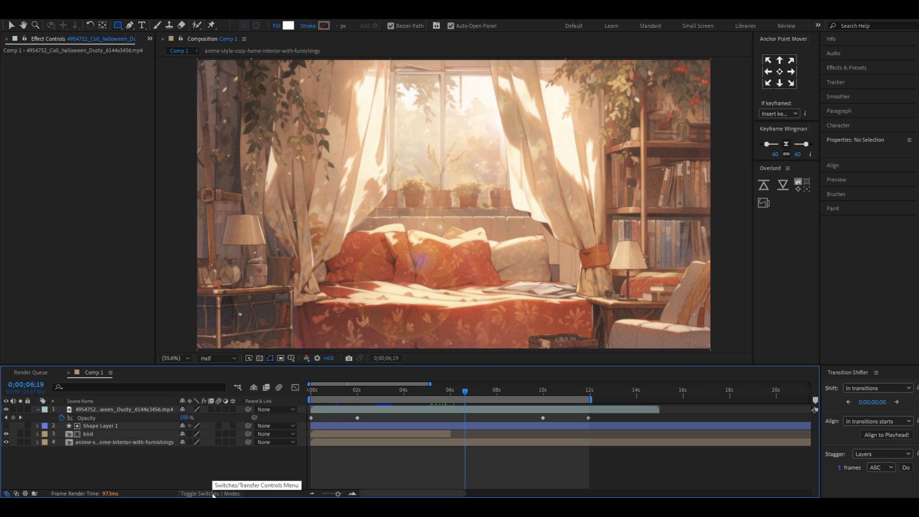
pyautogui.click(213, 494)
pyautogui.click(213, 494)
pyautogui.click(214, 493)
pyautogui.click(214, 493)
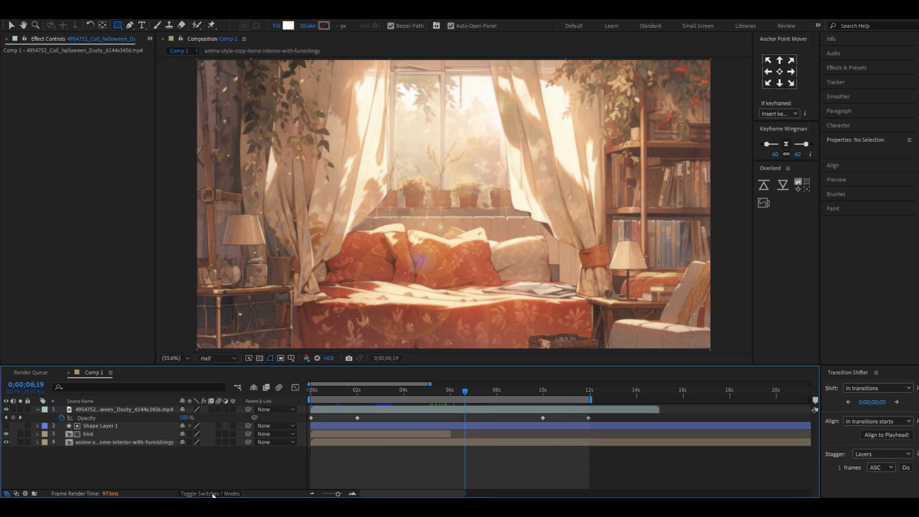
pyautogui.click(214, 494)
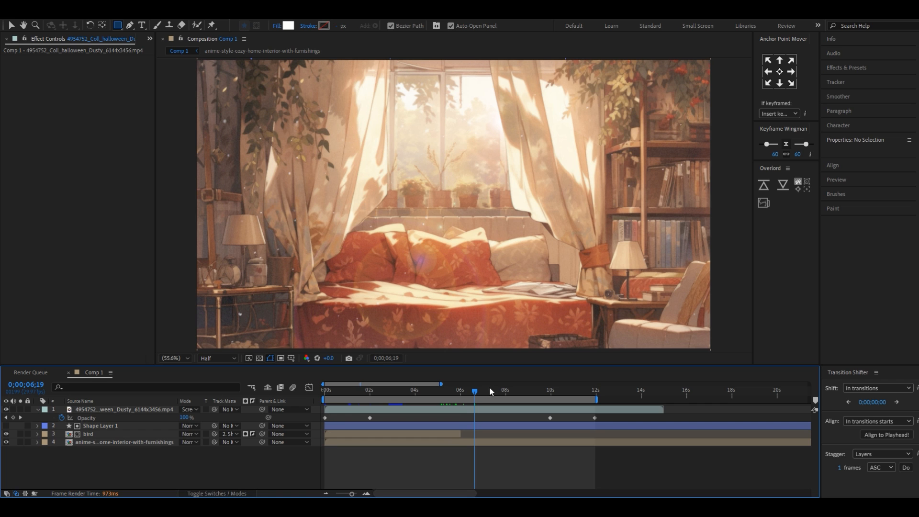
pyautogui.moveTo(455, 401); pyautogui.dragTo(319, 403)
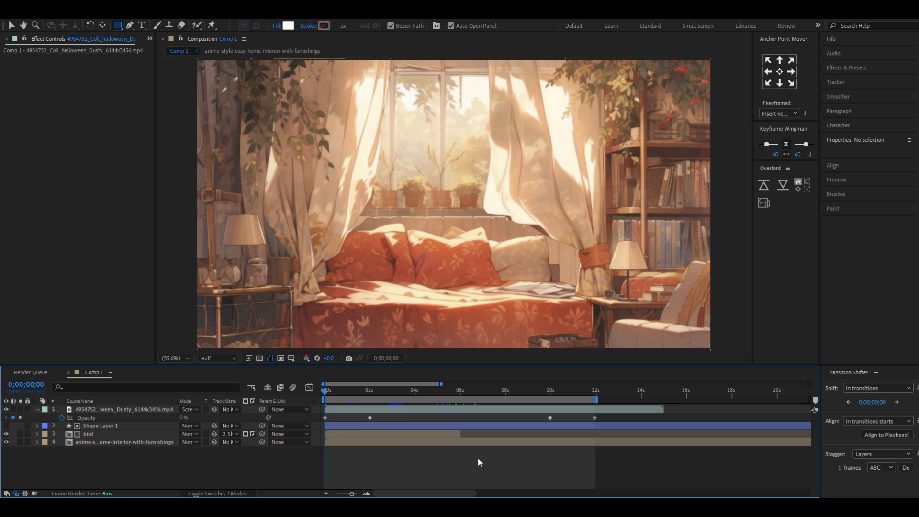